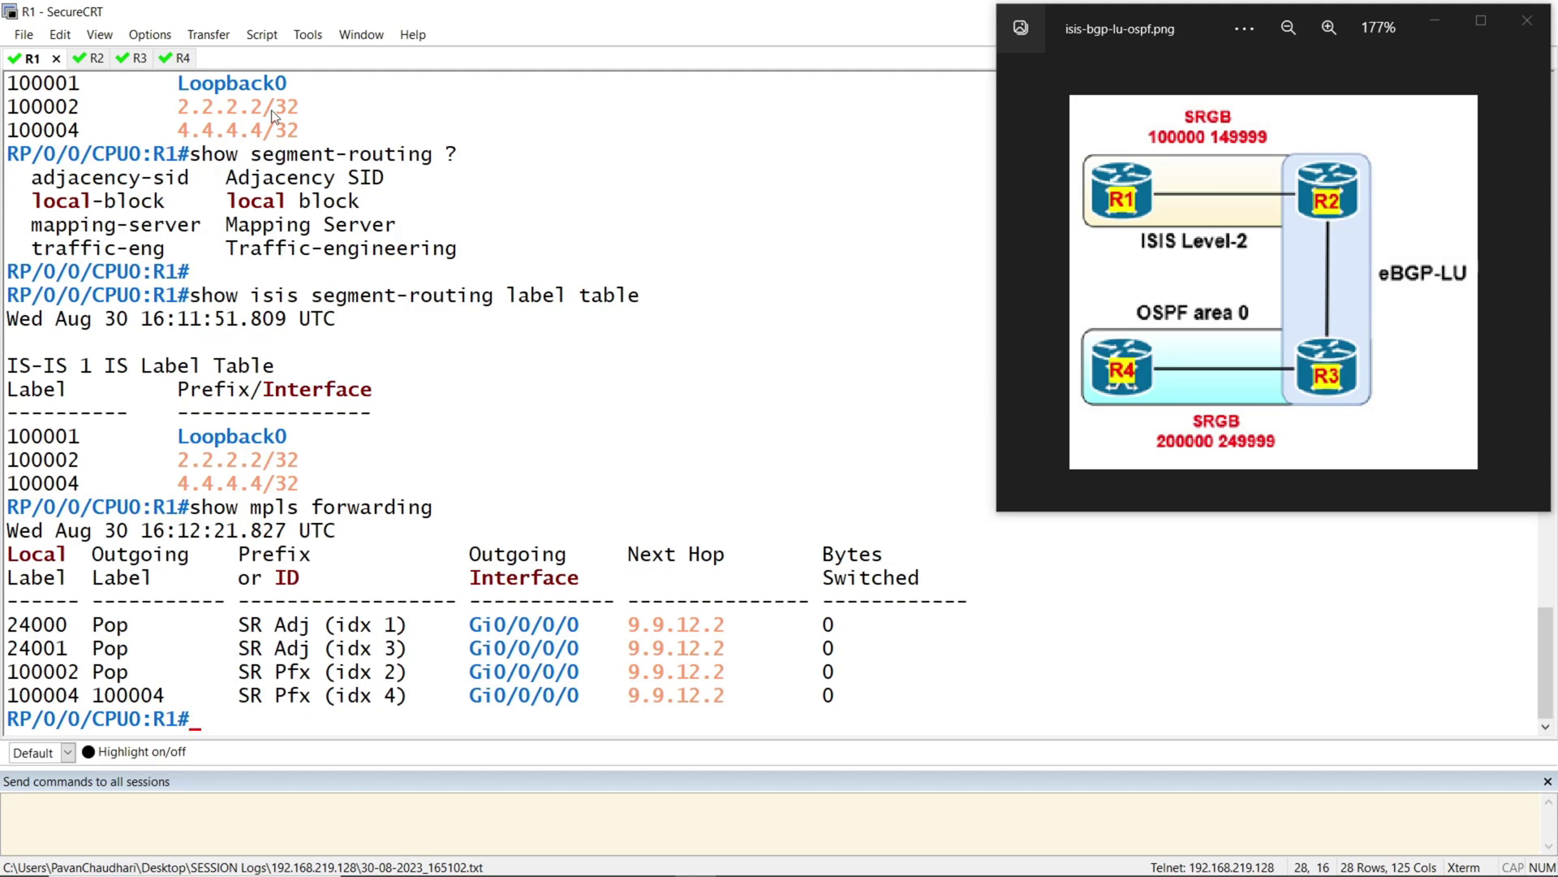
# - On R2, display the BGP labeled-unicast summary and the full labeled-unicast route table
pyautogui.click(97, 59)
pyautogui.write('show bgp ipv4 labeled-unicast summary')
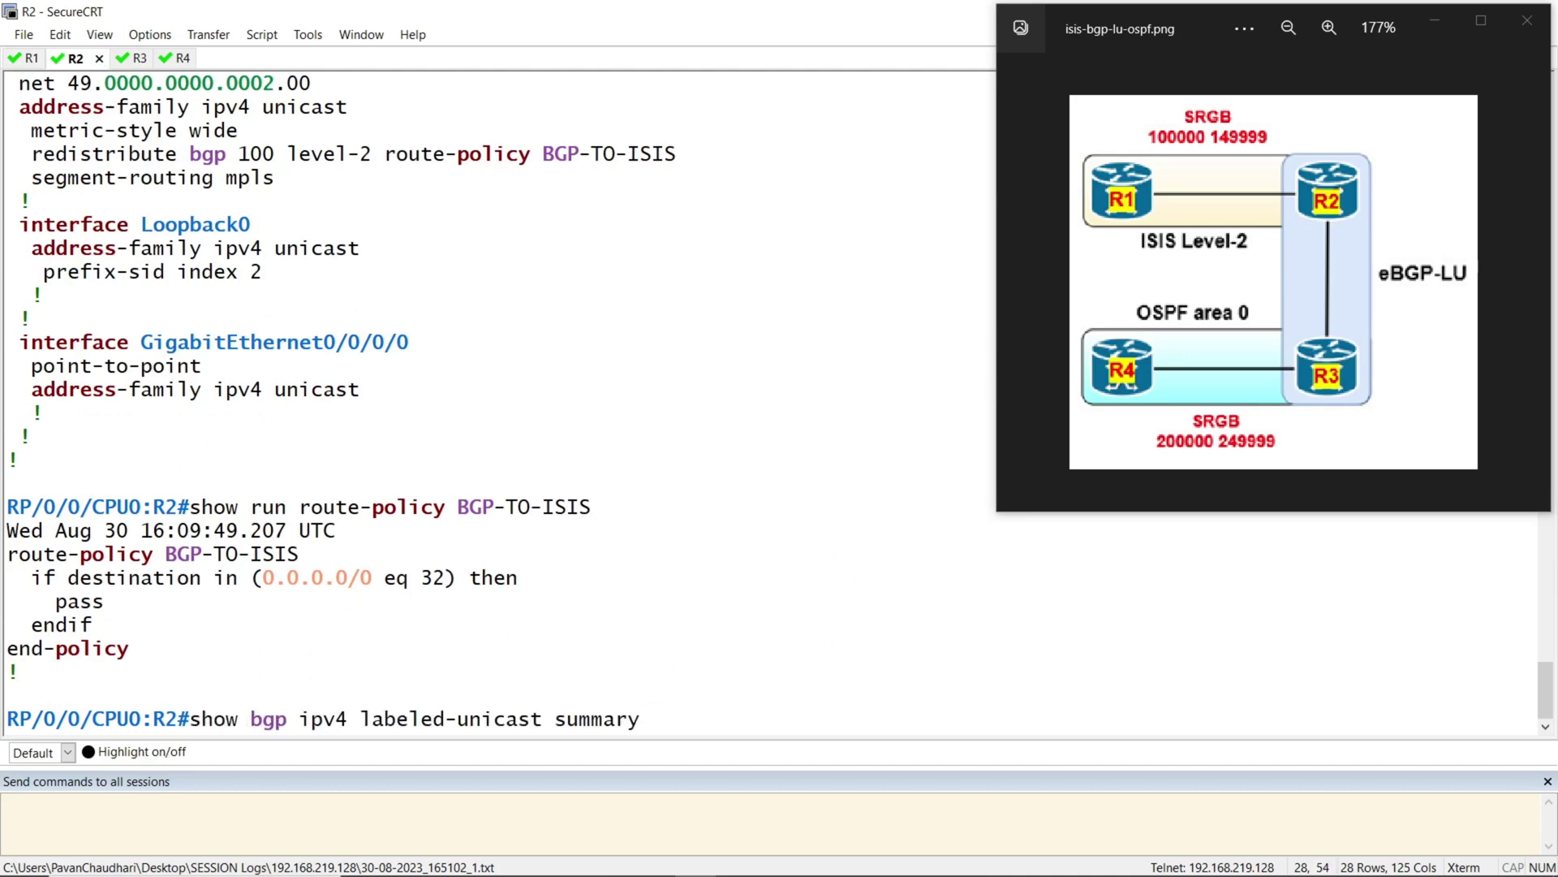
pyautogui.press('Return')
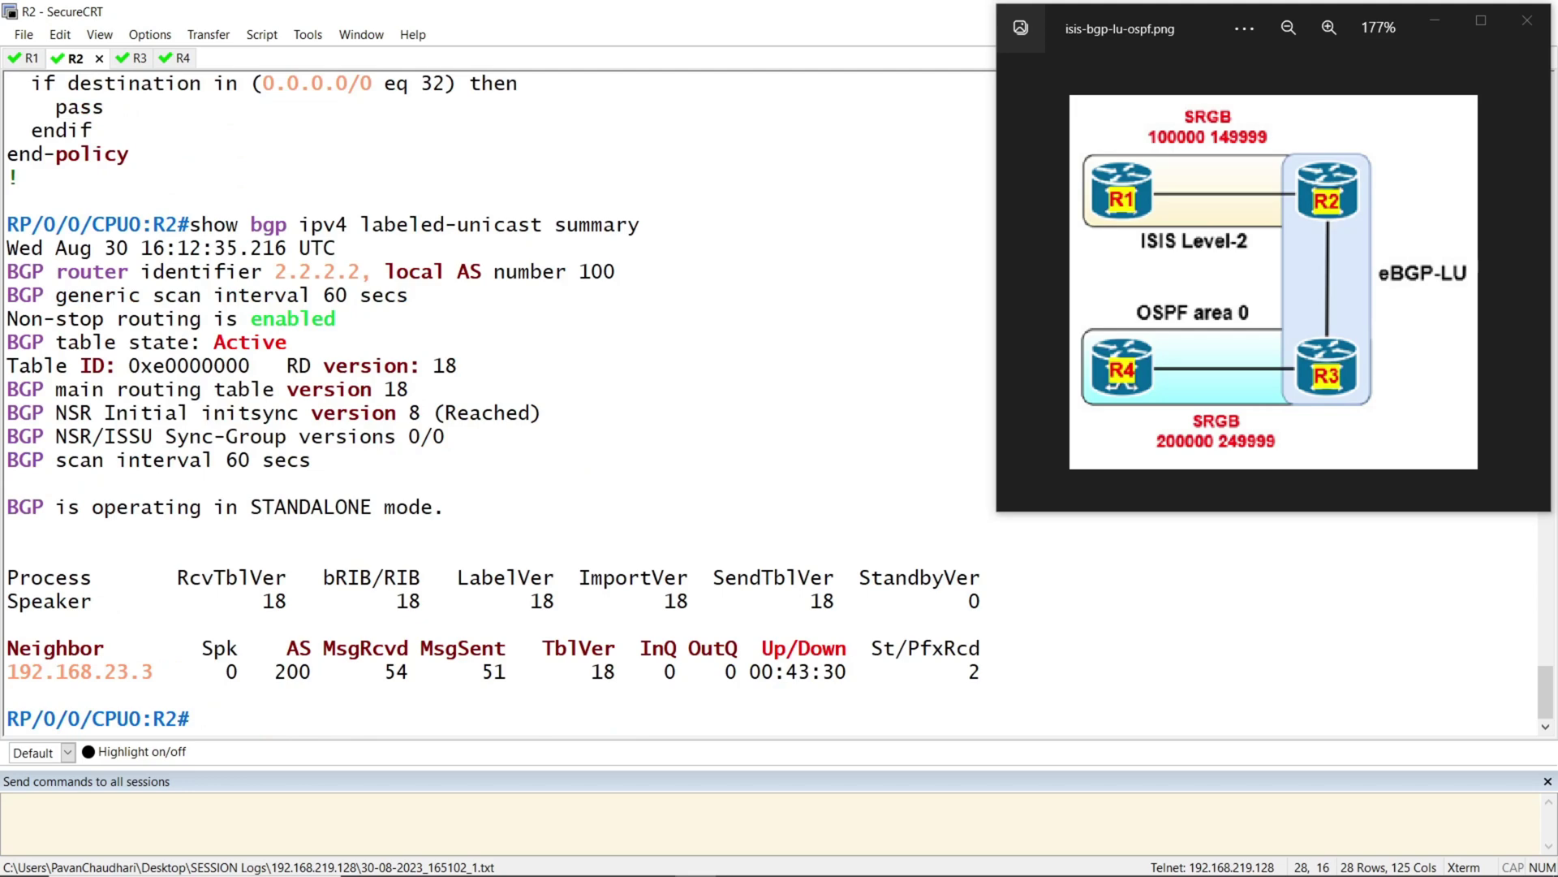
pyautogui.press('Up')
pyautogui.press('BackSpace')
pyautogui.press('BackSpace')
pyautogui.press('BackSpace')
pyautogui.press('BackSpace')
pyautogui.press('BackSpace')
pyautogui.press('BackSpace')
pyautogui.press('BackSpace')
pyautogui.press('Return')
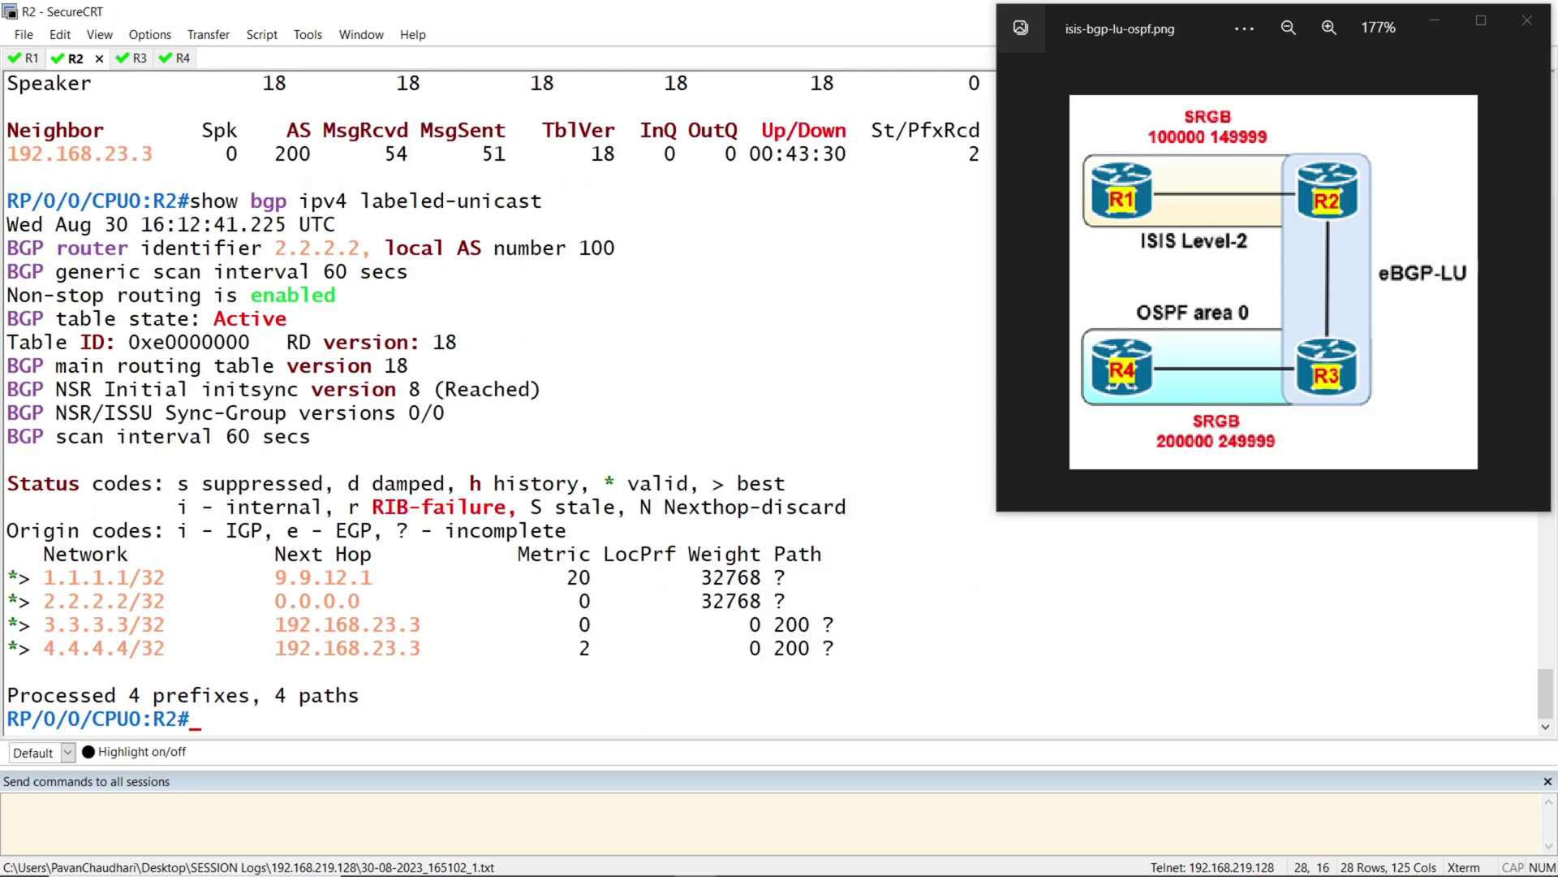
# - Look up the 4.4.4.4/32 labeled-unicast entry, noting received label 200004 and Label-Index 4
pyautogui.press('Up')
pyautogui.write('4.4.4.4/32')
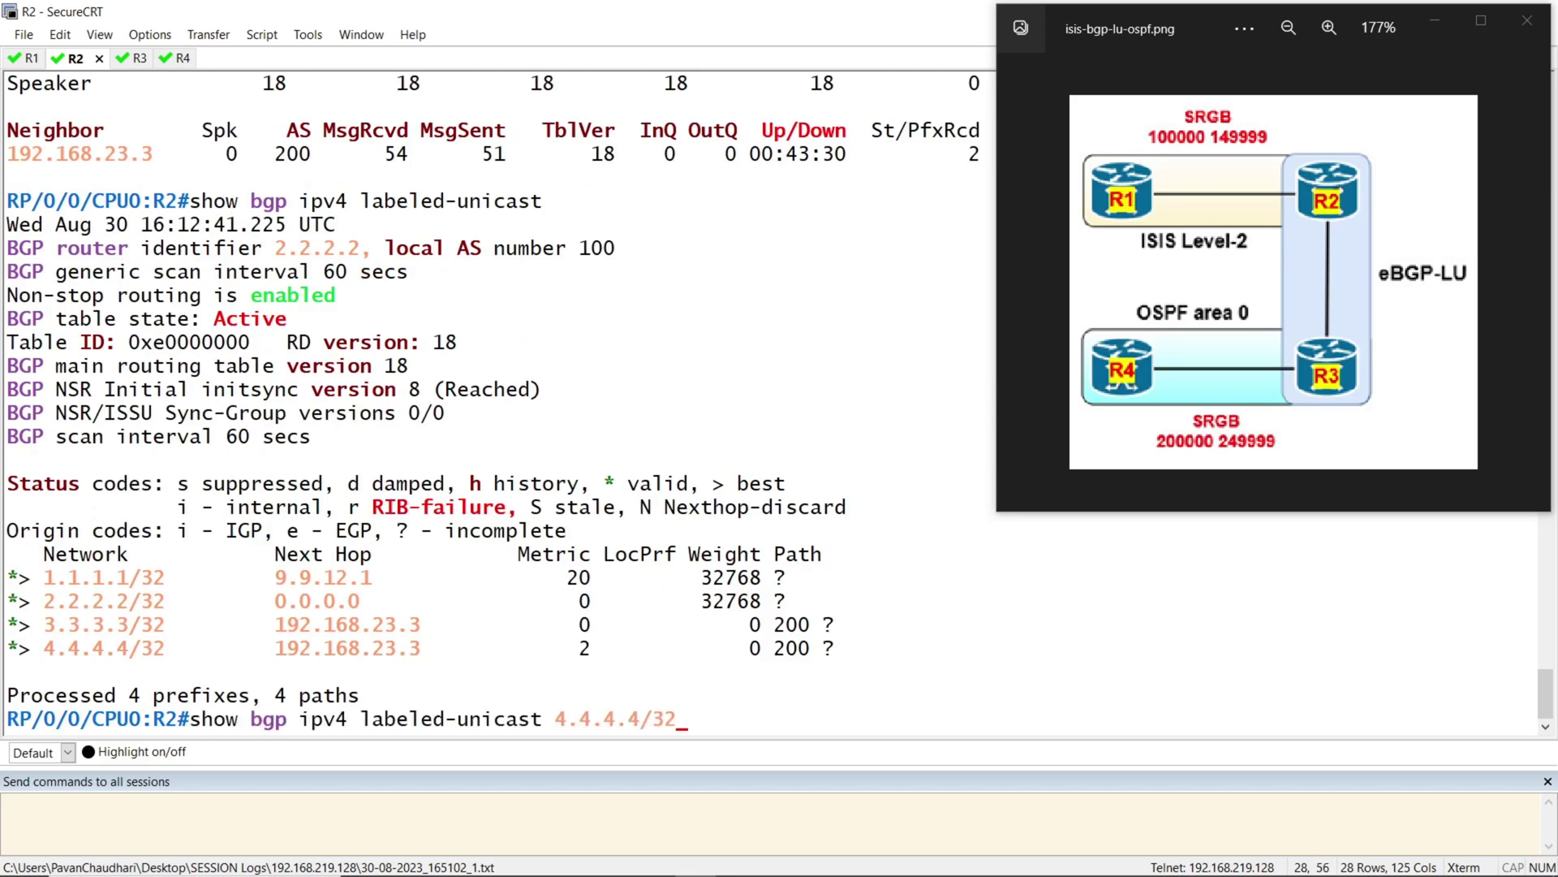
pyautogui.press('Return')
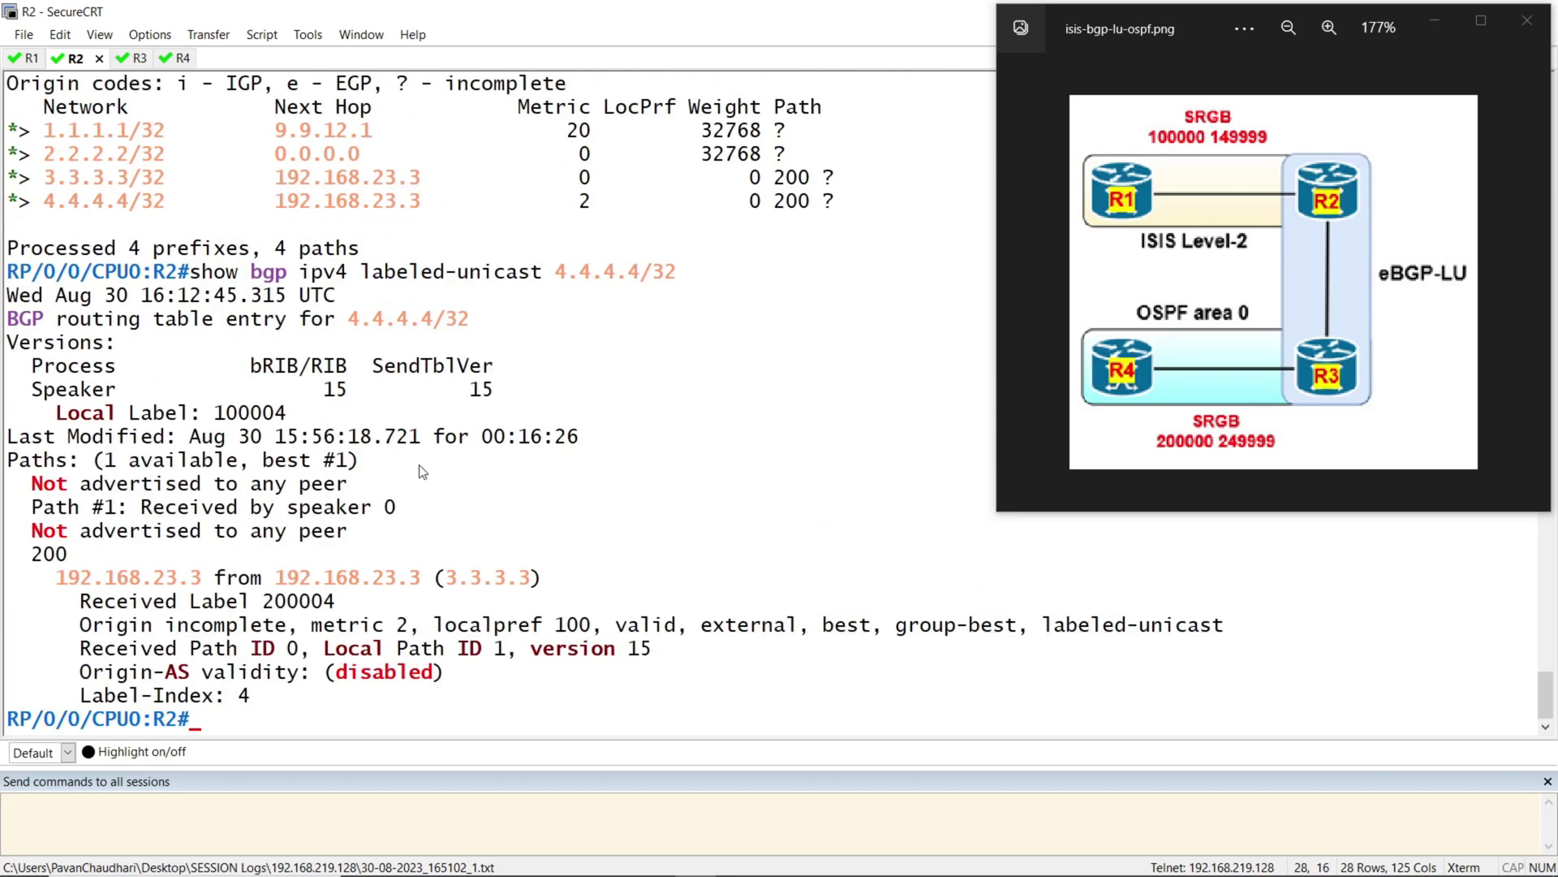
pyautogui.moveTo(339, 604); pyautogui.dragTo(89, 619)
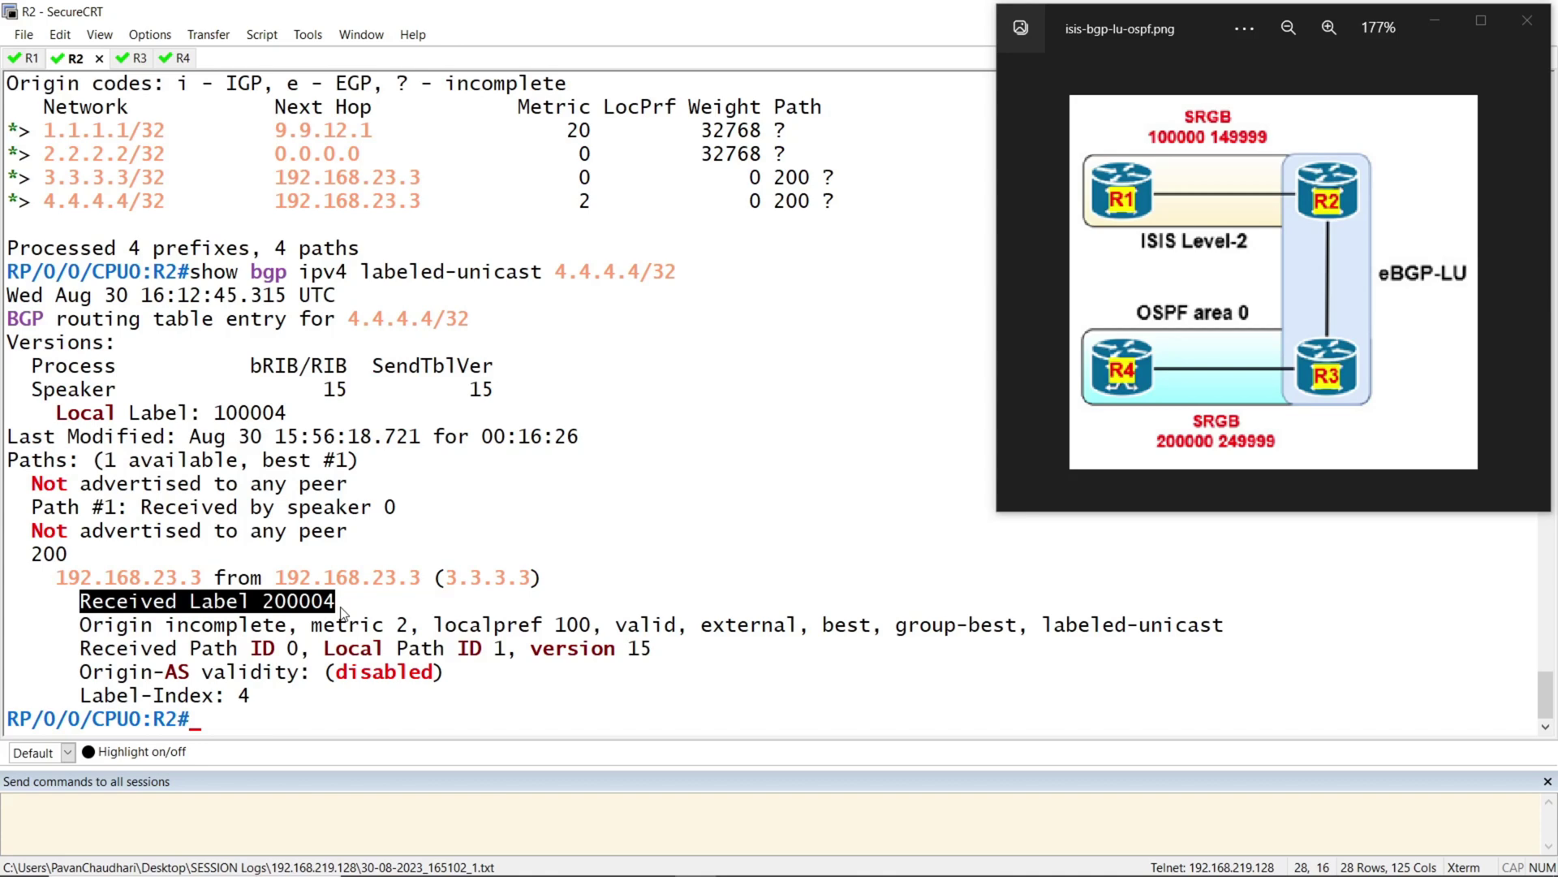
pyautogui.moveTo(263, 698); pyautogui.dragTo(85, 700)
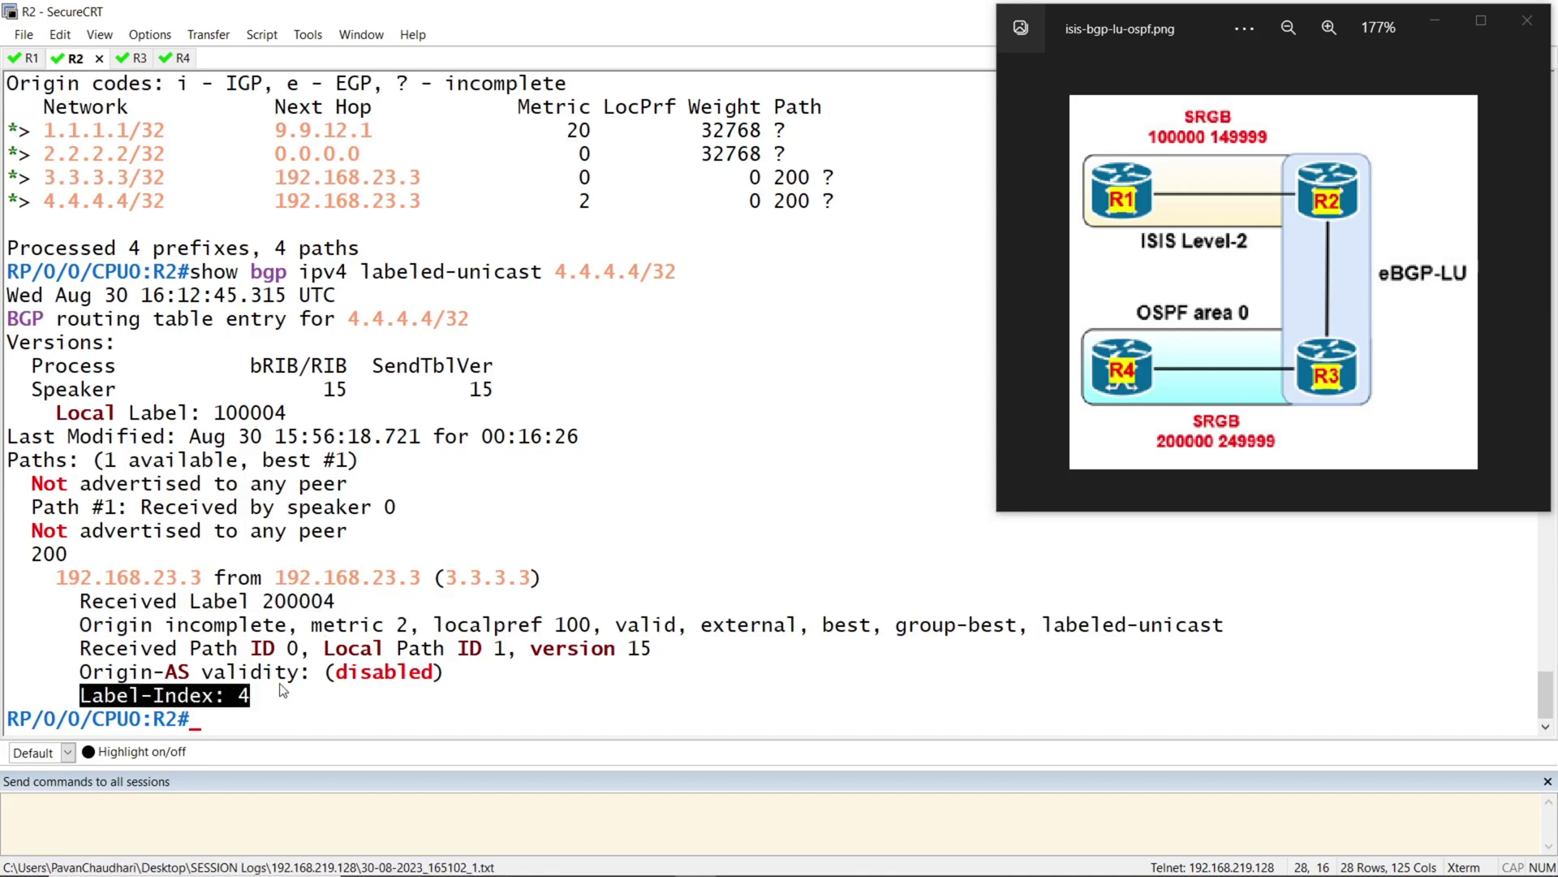
pyautogui.click(295, 702)
# - Look up the 3.3.3.3/32 labeled-unicast entry, noting received label 3 and its Label-Index
pyautogui.press('Up')
pyautogui.press('BackSpace')
pyautogui.press('BackSpace')
pyautogui.press('BackSpace')
pyautogui.press('BackSpace')
pyautogui.press('BackSpace')
pyautogui.press('BackSpace')
pyautogui.press('BackSpace')
pyautogui.press('BackSpace')
pyautogui.press('BackSpace')
pyautogui.press('BackSpace')
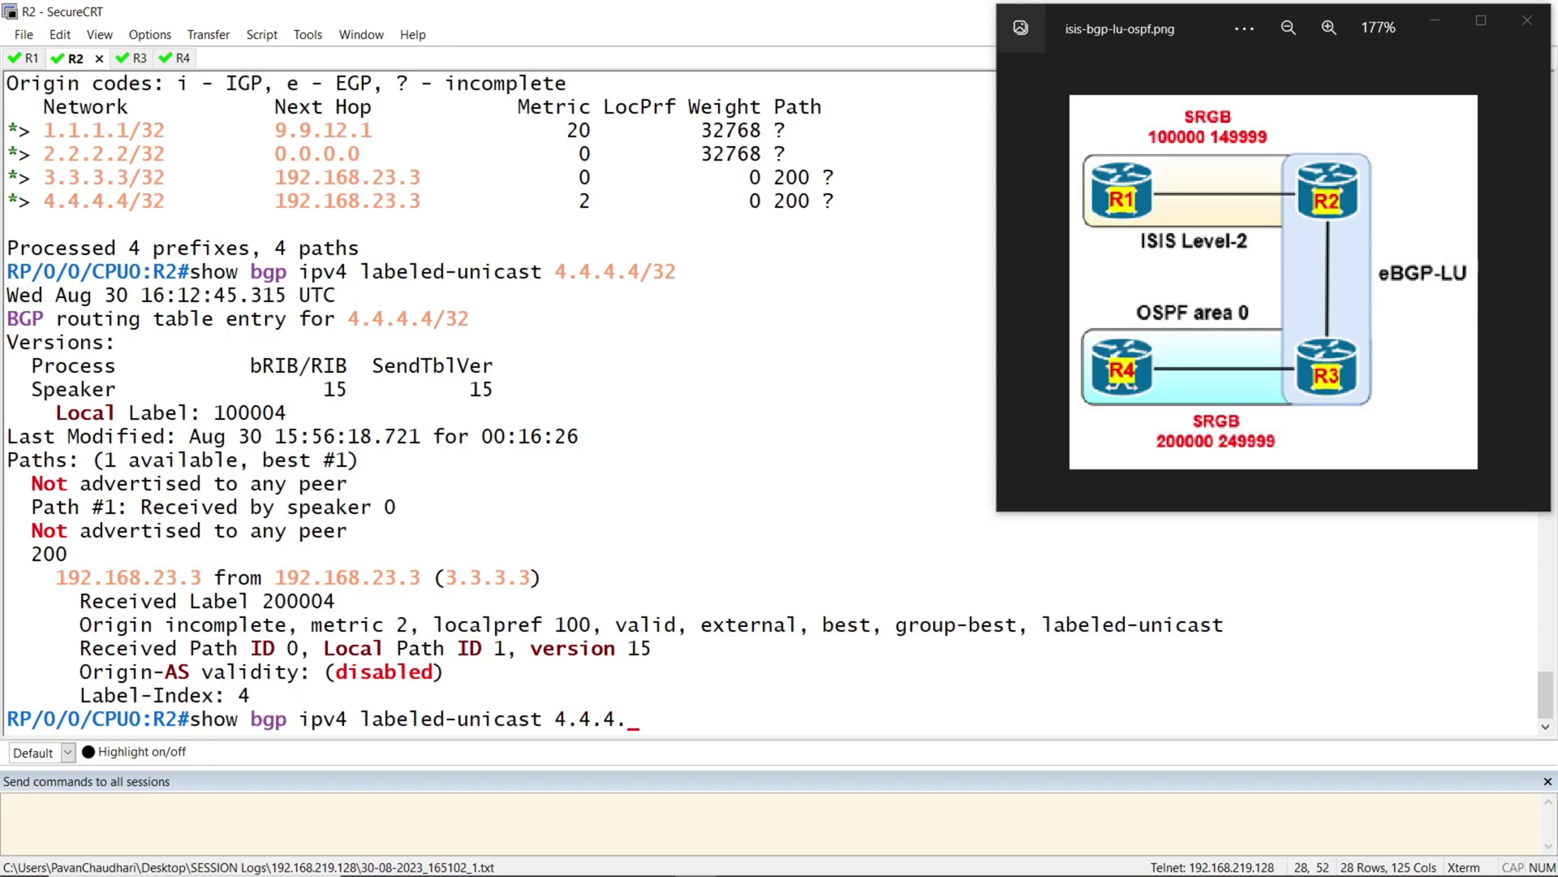
pyautogui.write('3.3.3.3/32')
pyautogui.press('Return')
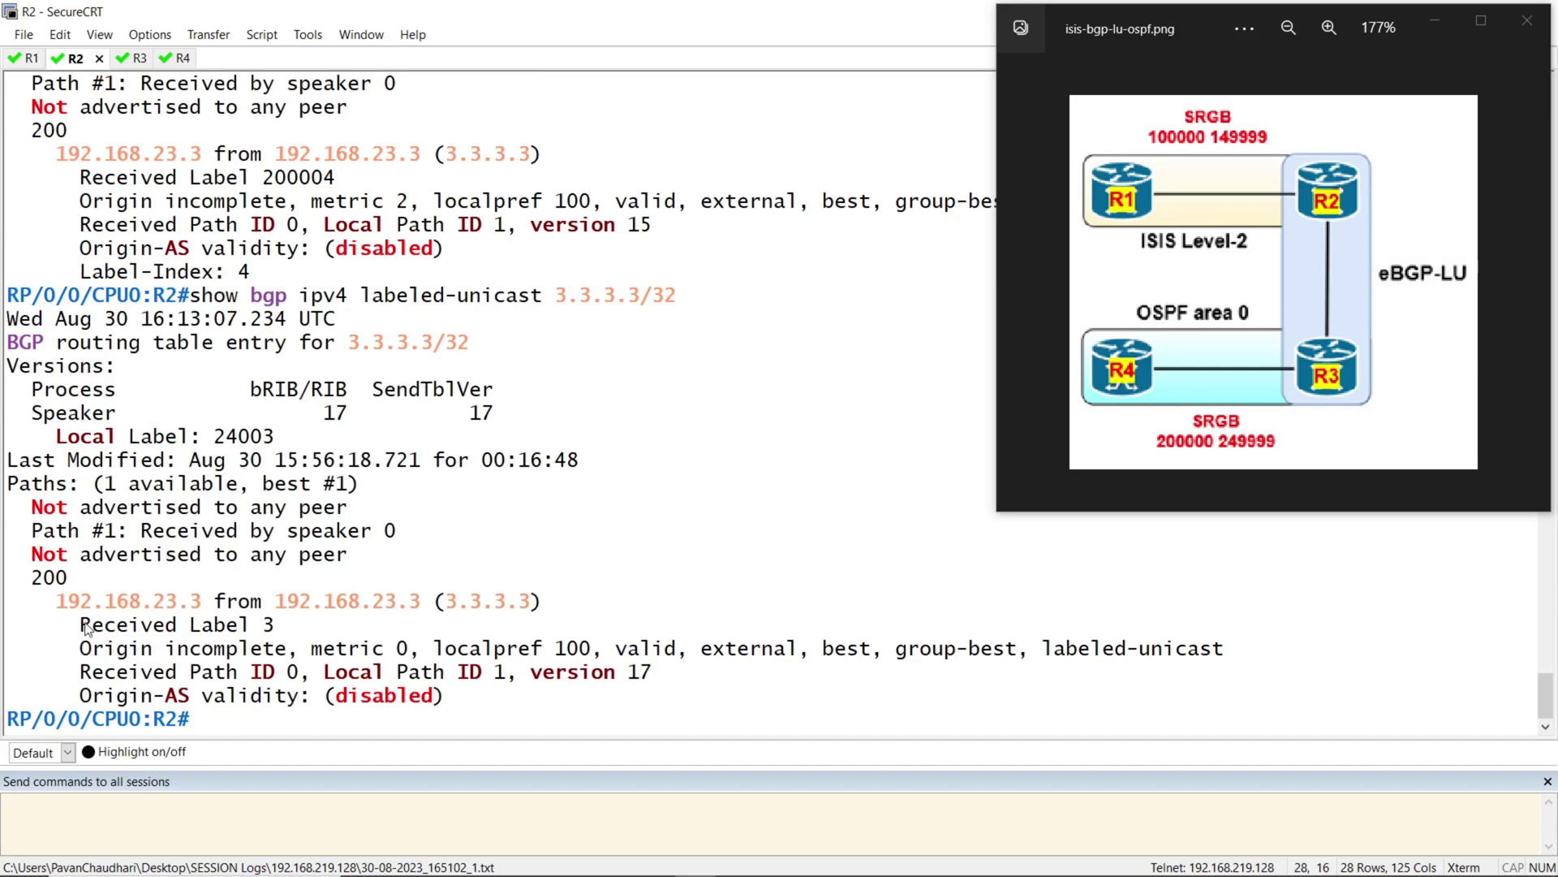
pyautogui.moveTo(81, 625); pyautogui.dragTo(277, 626)
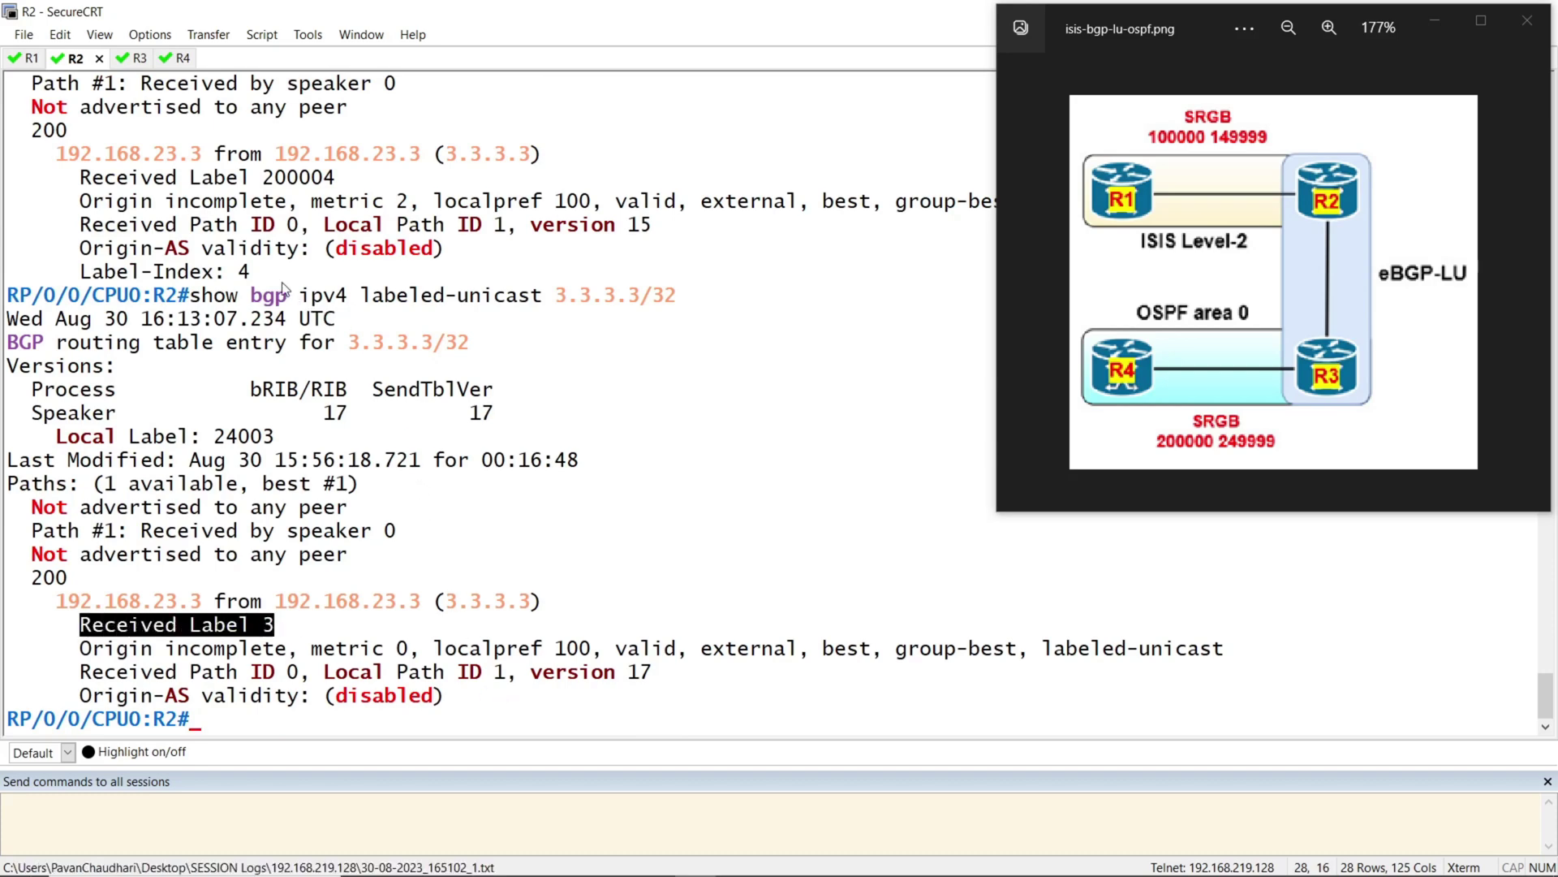
pyautogui.moveTo(252, 272); pyautogui.dragTo(88, 288)
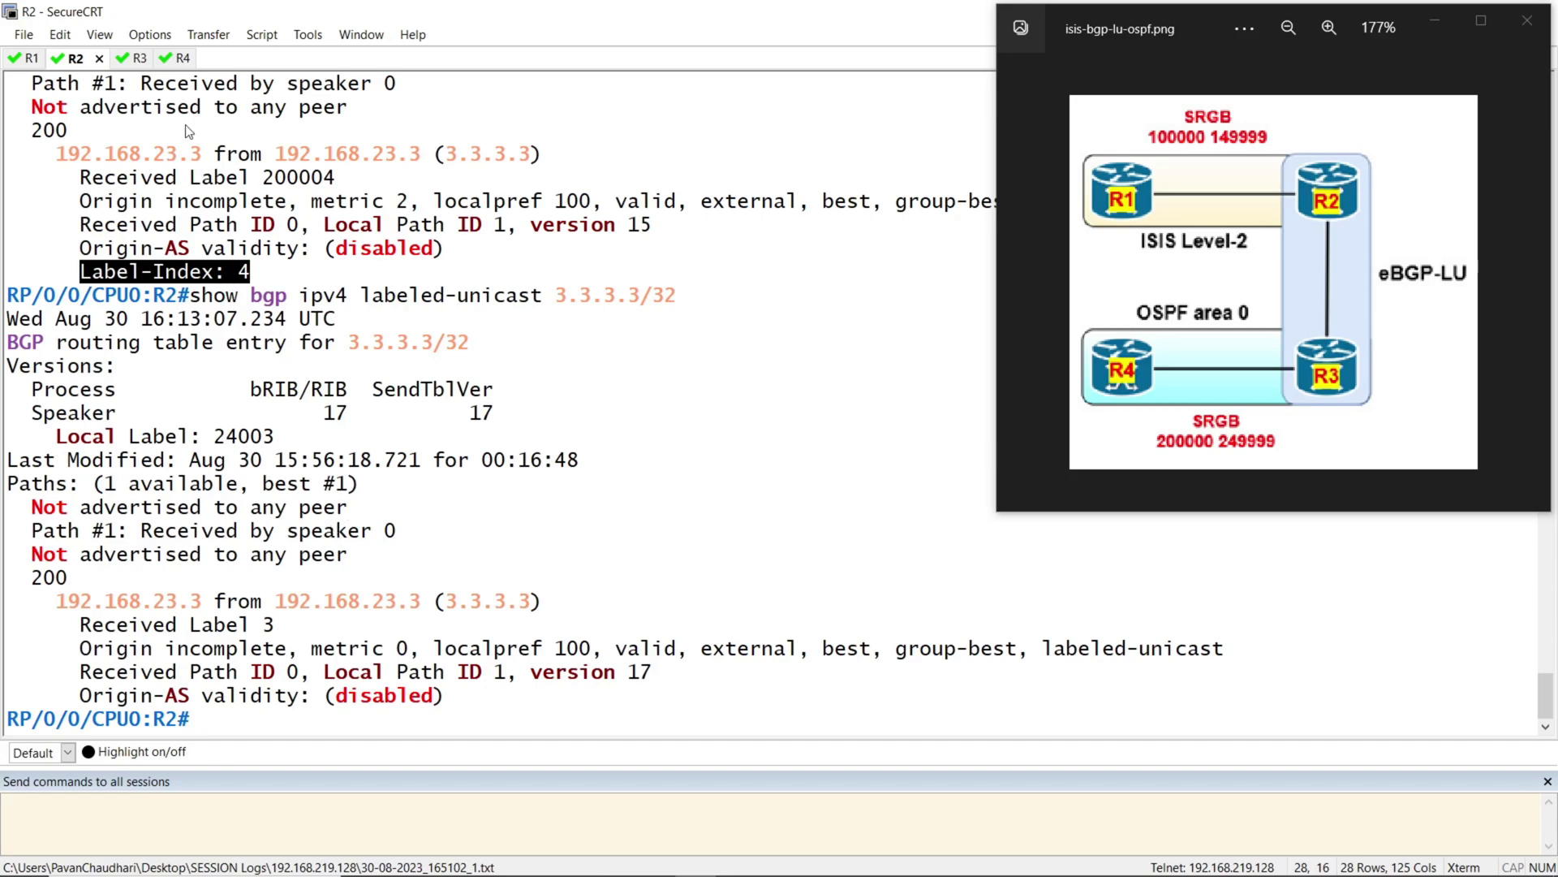
pyautogui.click(136, 62)
# - Display R3's full routing table with 'show route'
pyautogui.write('show run')
pyautogui.press('BackSpace')
pyautogui.press('BackSpace')
pyautogui.press('BackSpace')
pyautogui.press('BackSpace')
pyautogui.write('route ospf')
pyautogui.press('BackSpace')
pyautogui.press('BackSpace')
pyautogui.press('BackSpace')
pyautogui.press('BackSpace')
pyautogui.press('Return')
pyautogui.press('space')
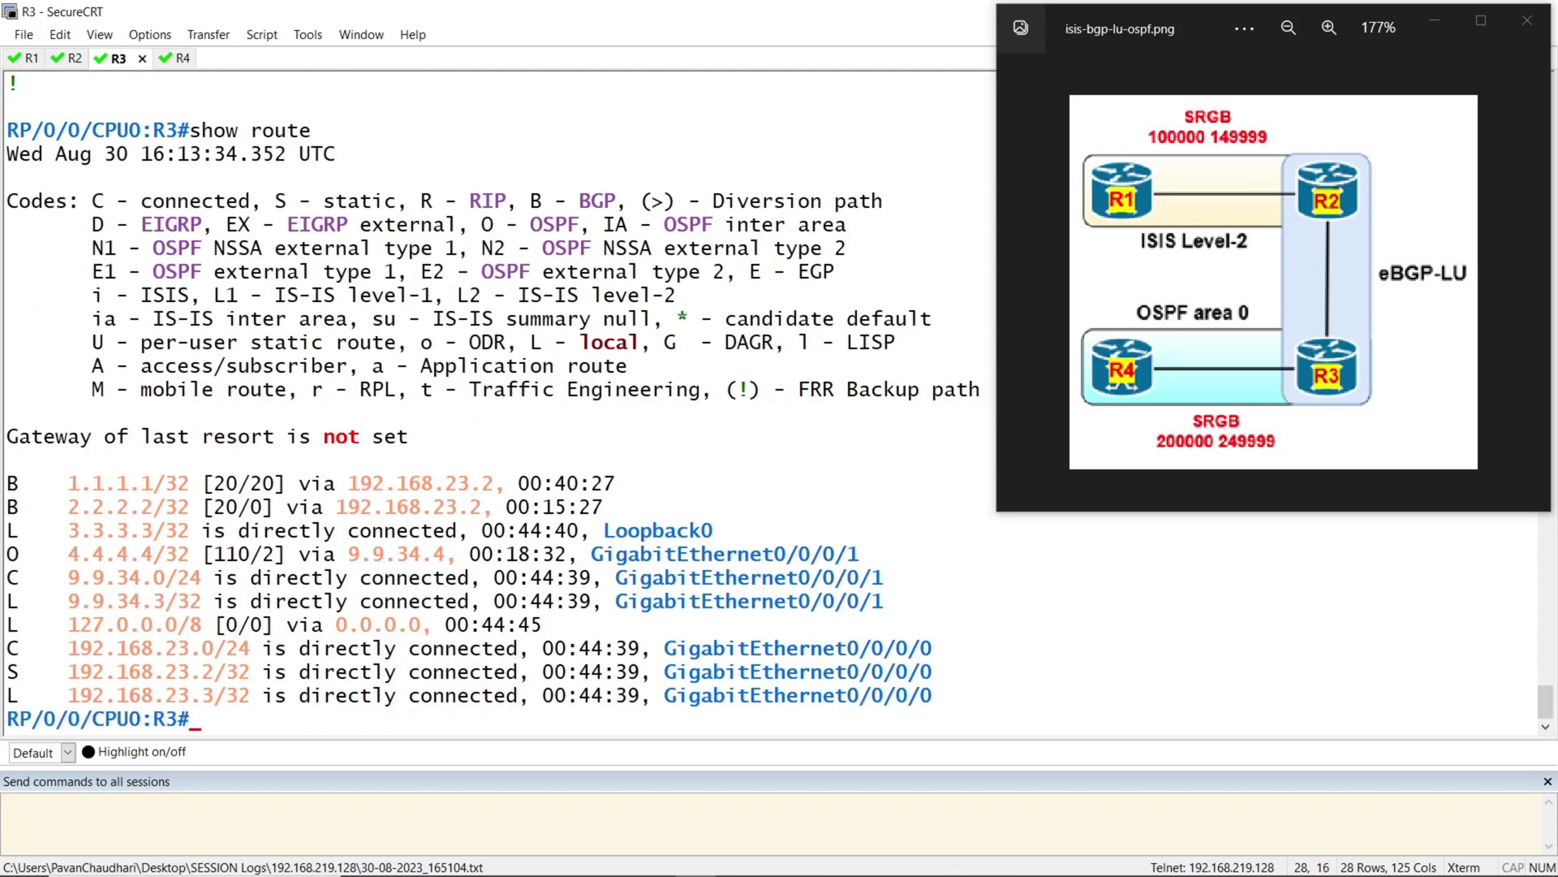
# - Show R3's MPLS forwarding filtered to /32, then the full table with the SR Pfx idx 4 entry
pyautogui.write('show mpls forwarding | in /32')
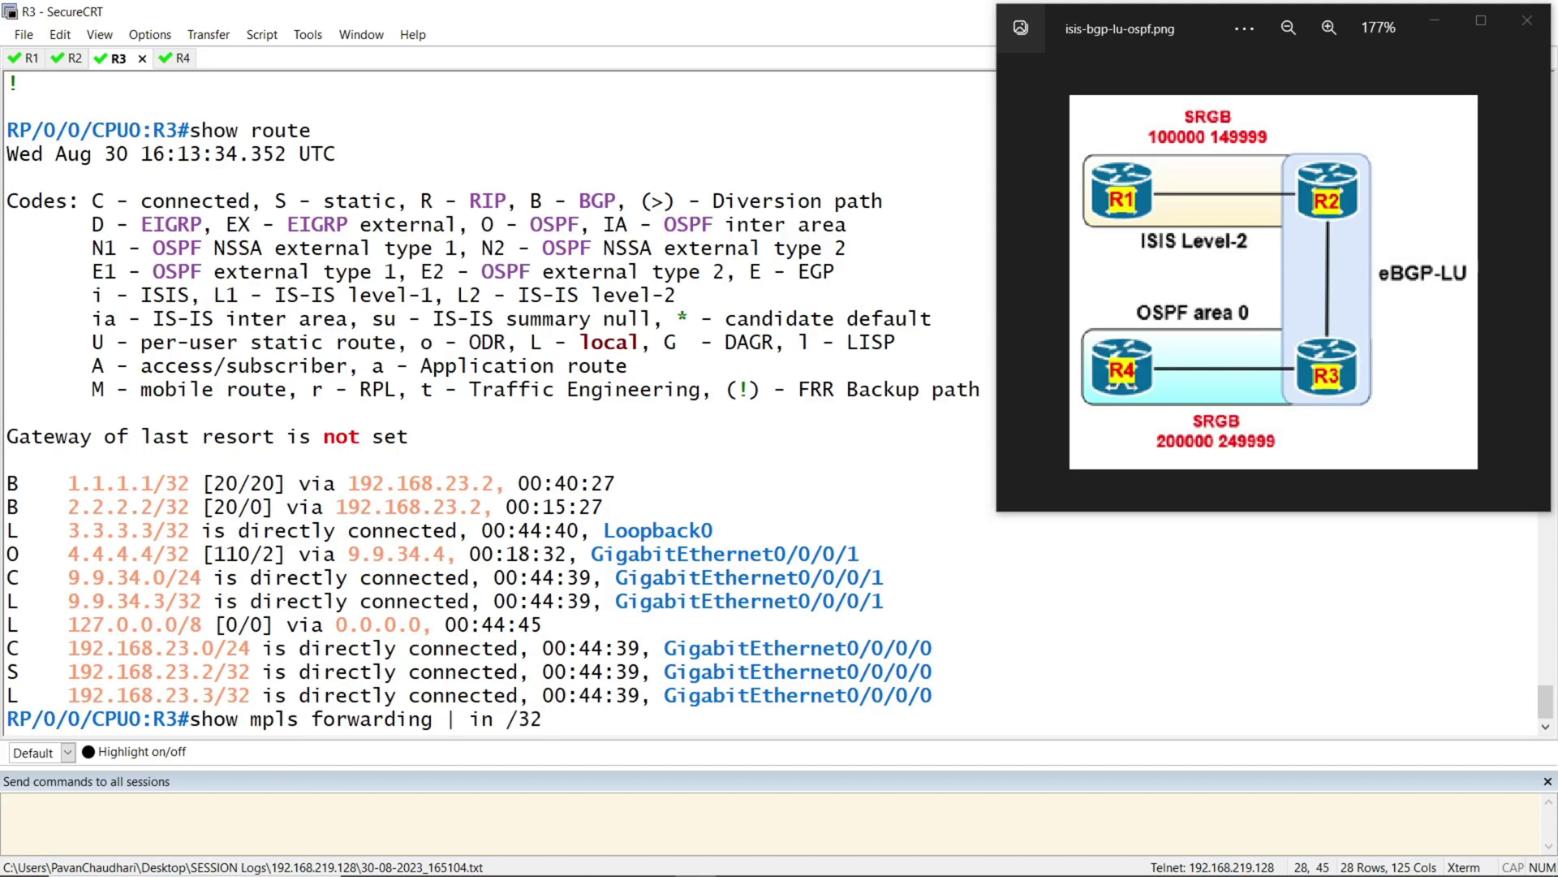
pyautogui.press('Return')
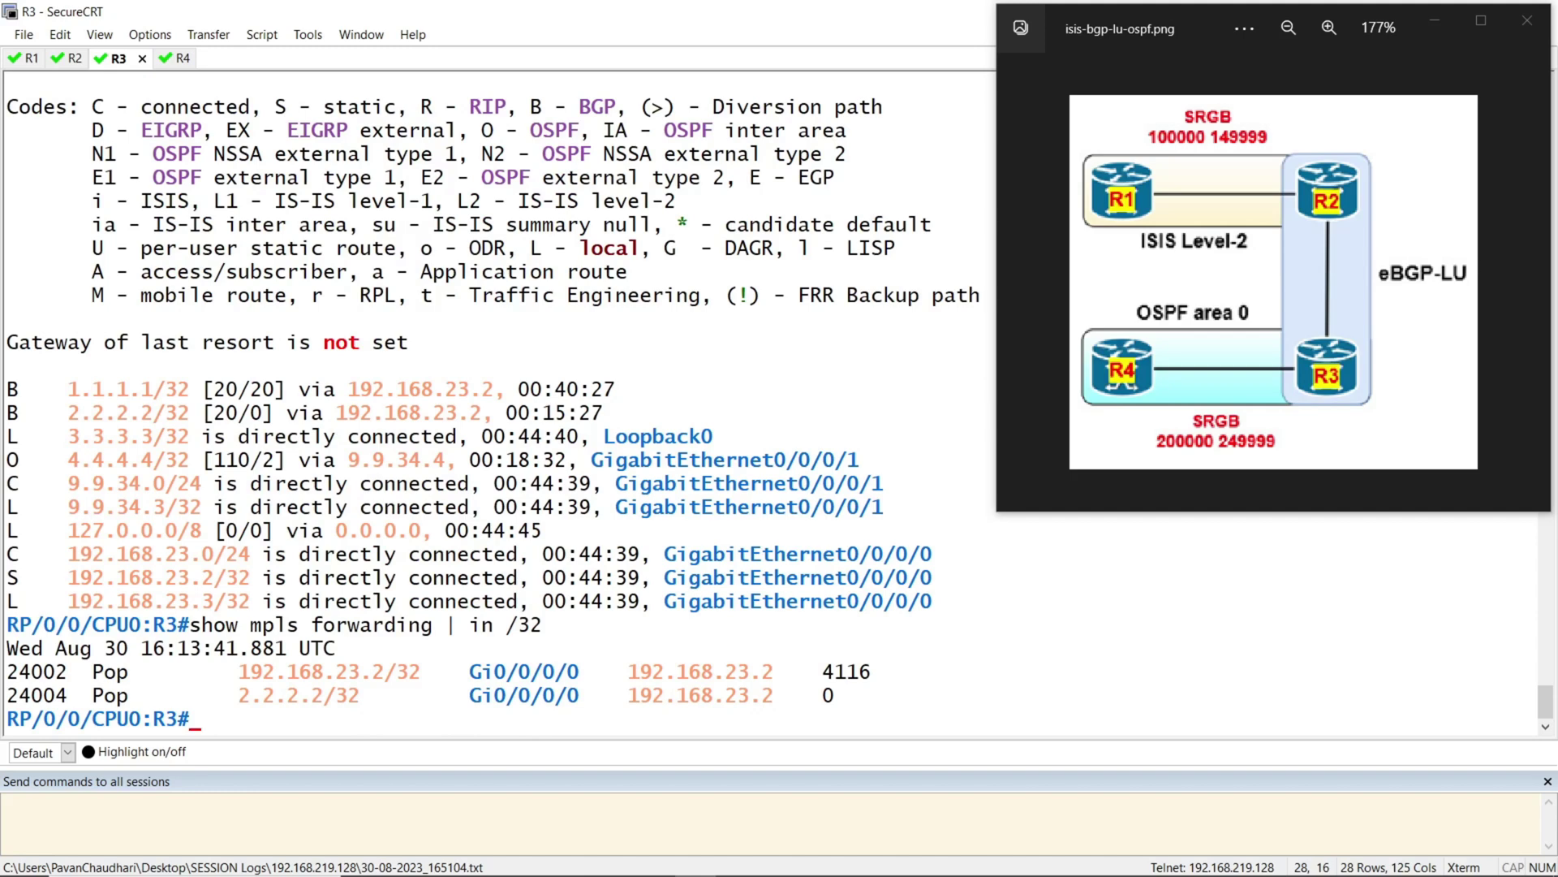
pyautogui.write('show mpls for')
pyautogui.press('Tab')
pyautogui.press('Return')
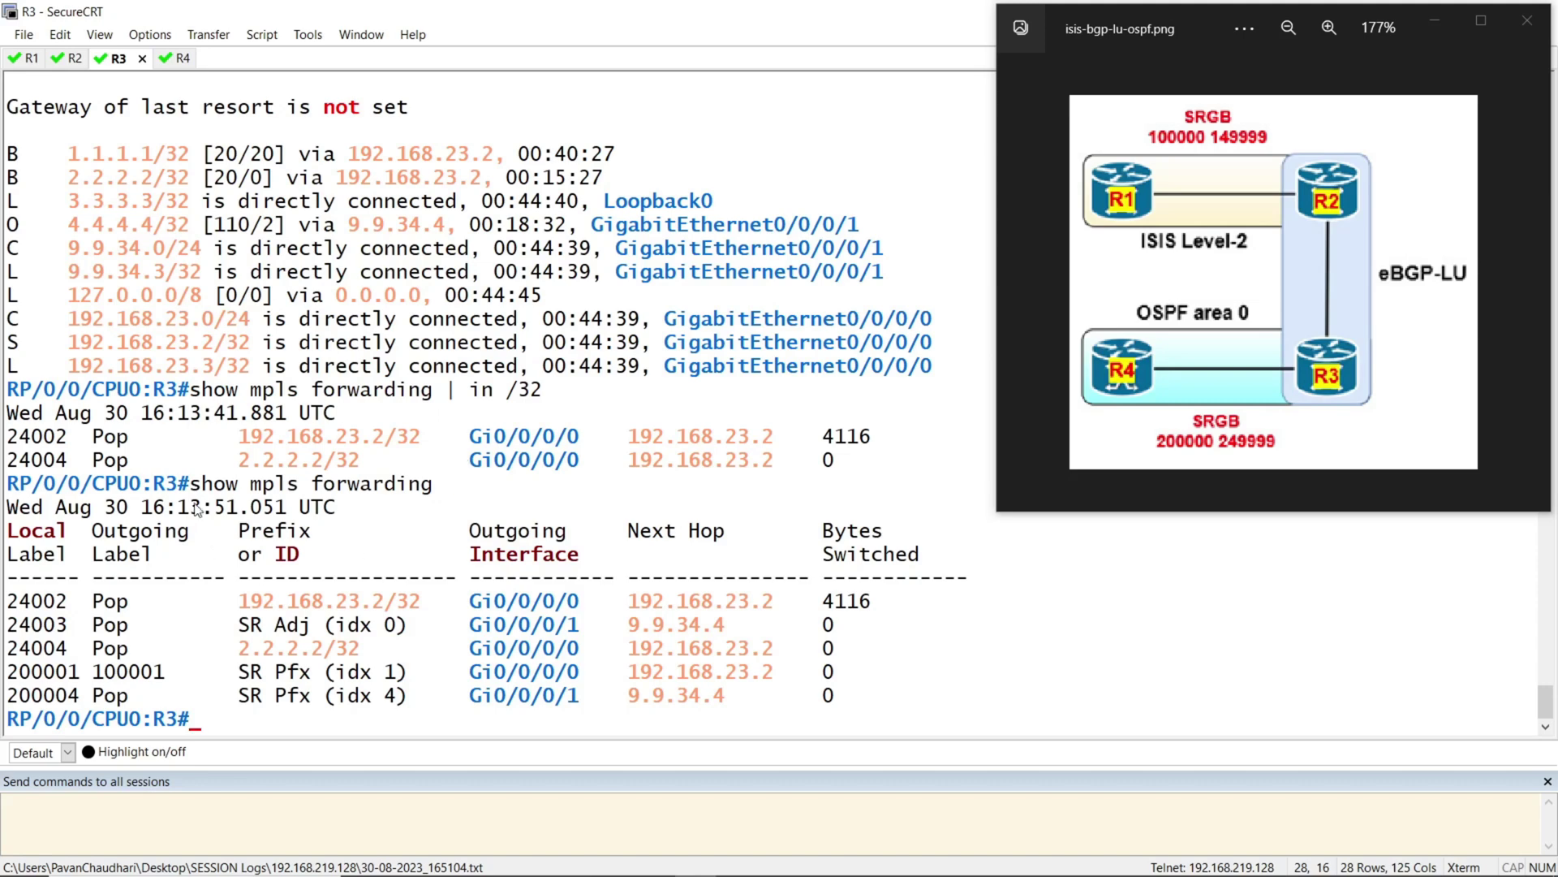
pyautogui.moveTo(160, 491); pyautogui.dragTo(867, 701)
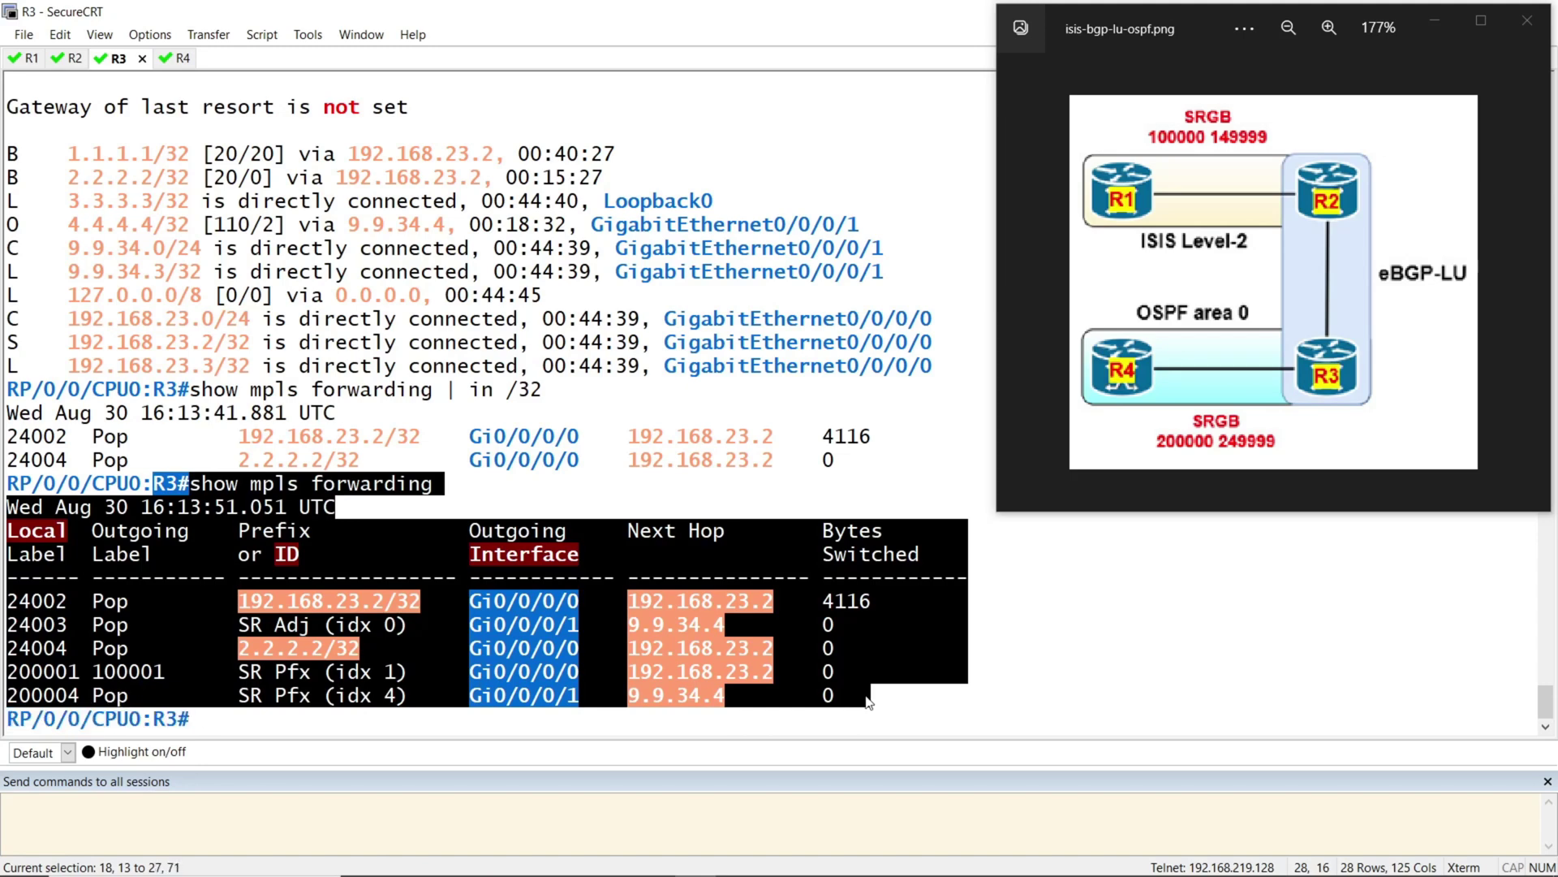
pyautogui.click(867, 701)
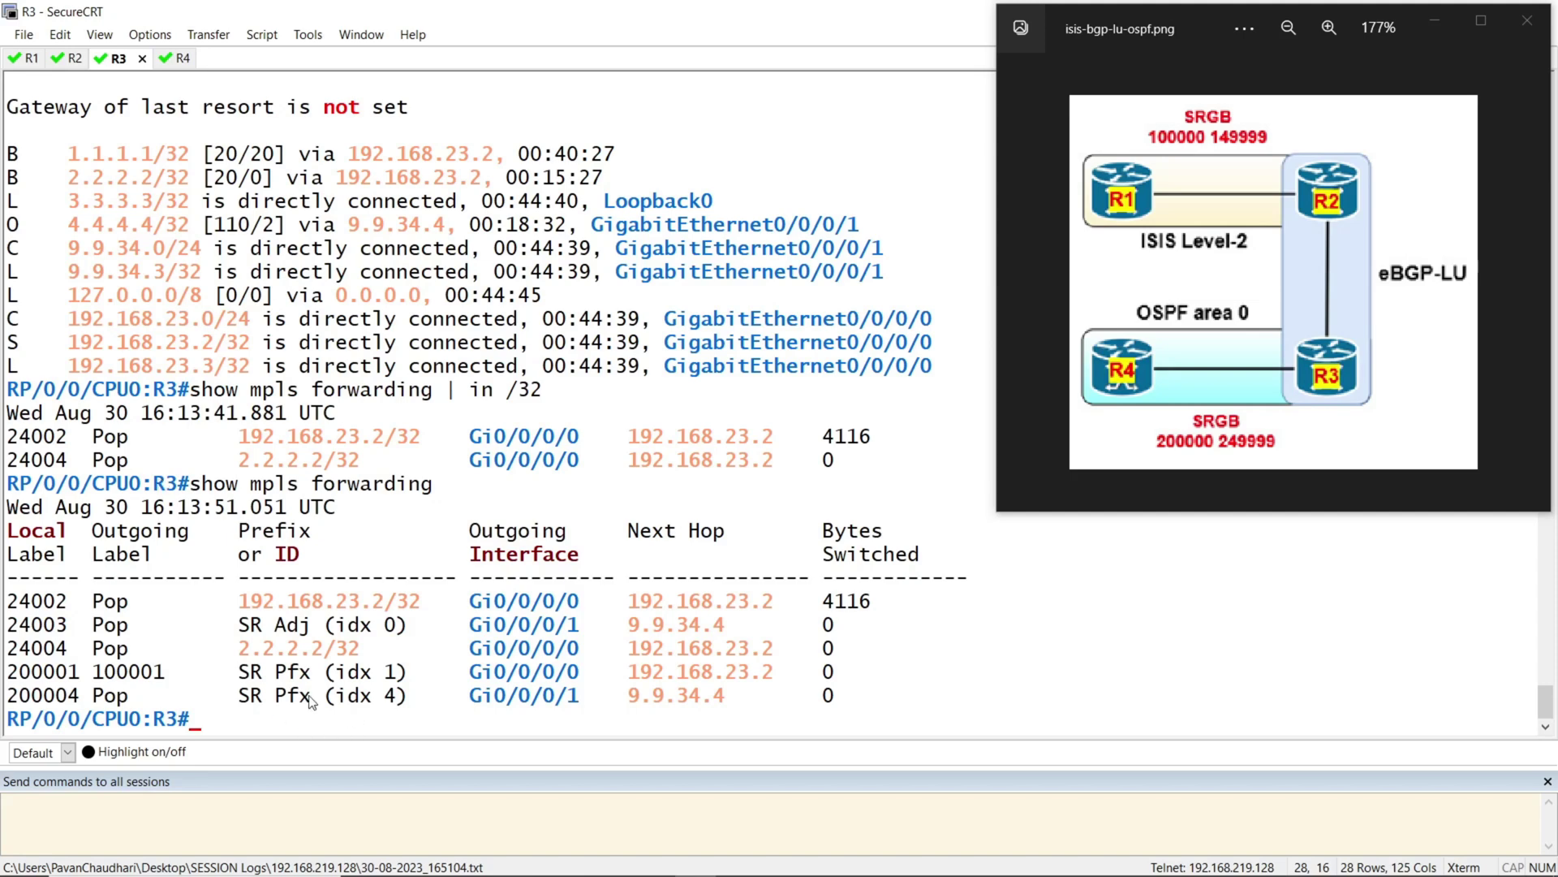
pyautogui.moveTo(241, 696); pyautogui.dragTo(422, 710)
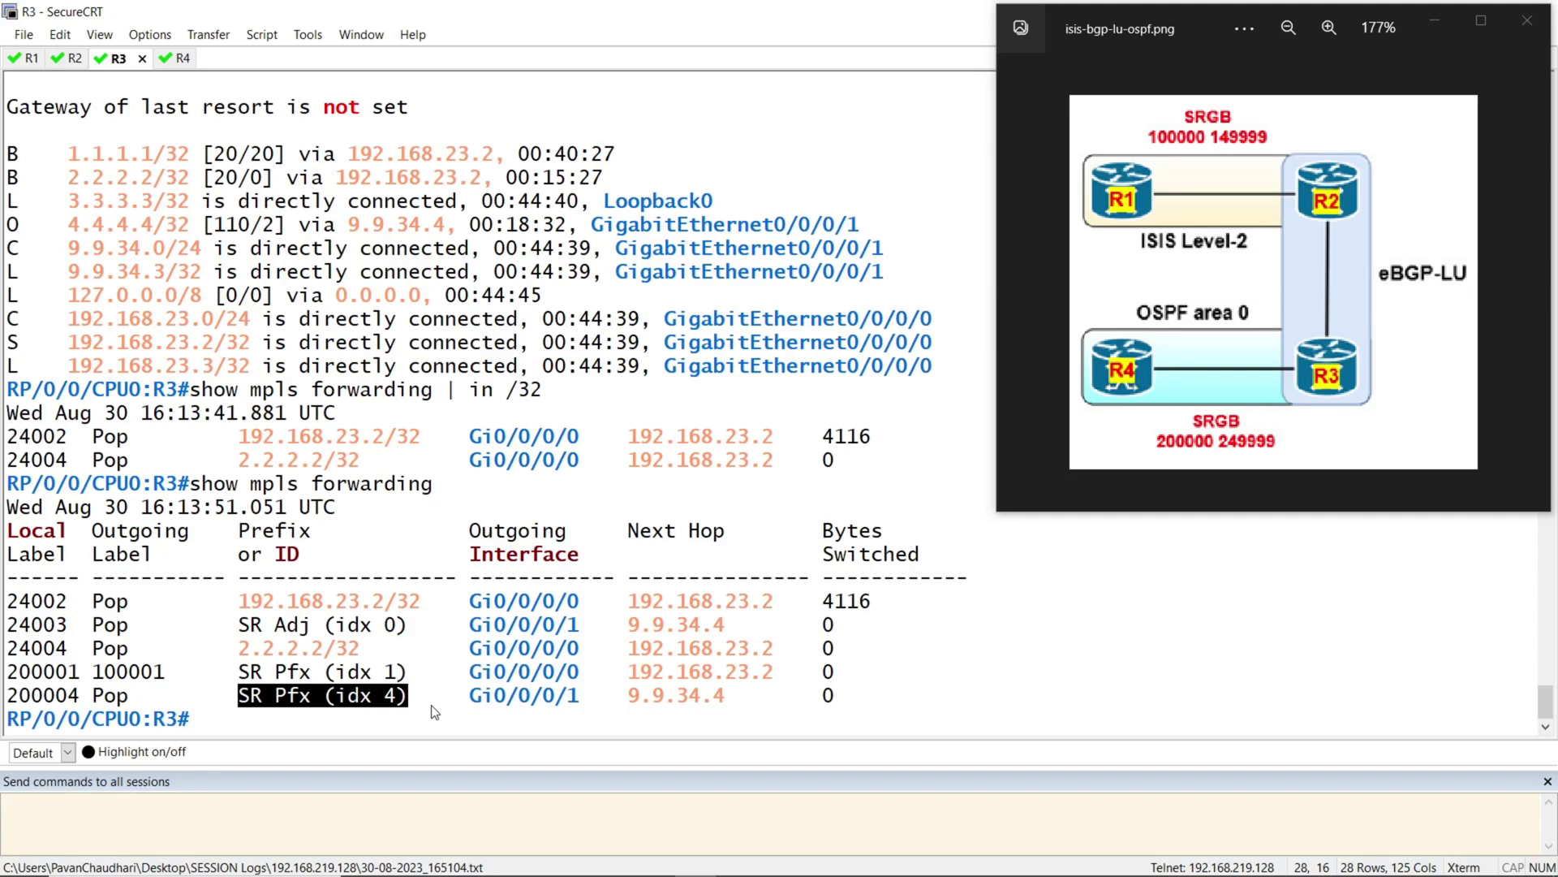
pyautogui.click(435, 712)
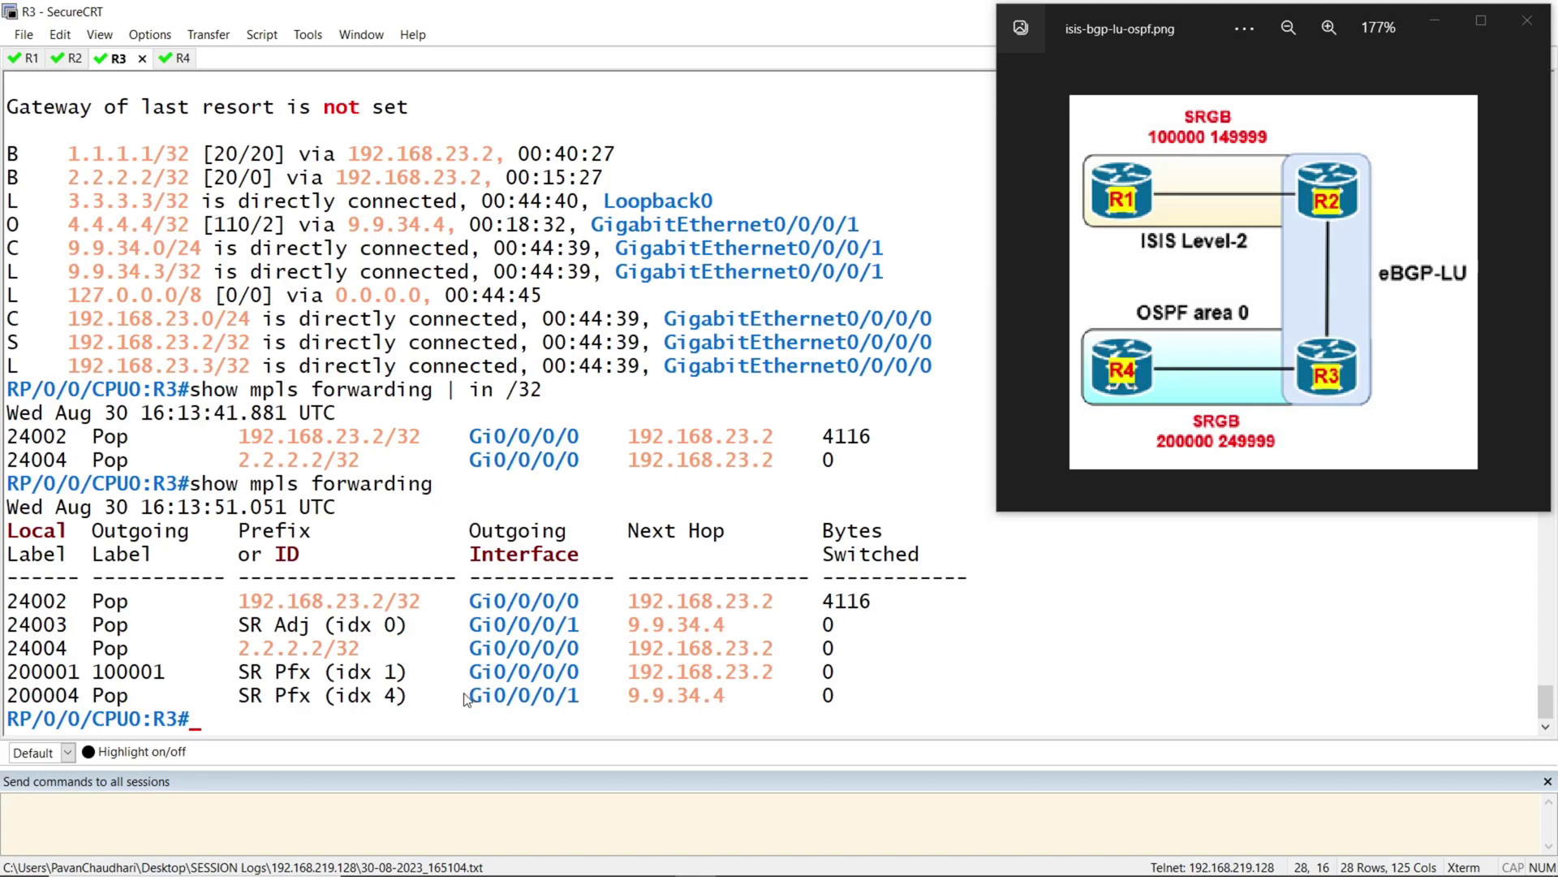
# - Display R3's route-policy SID configuration and its $SID label-index variable
pyautogui.write('show run route')
pyautogui.press('Tab')
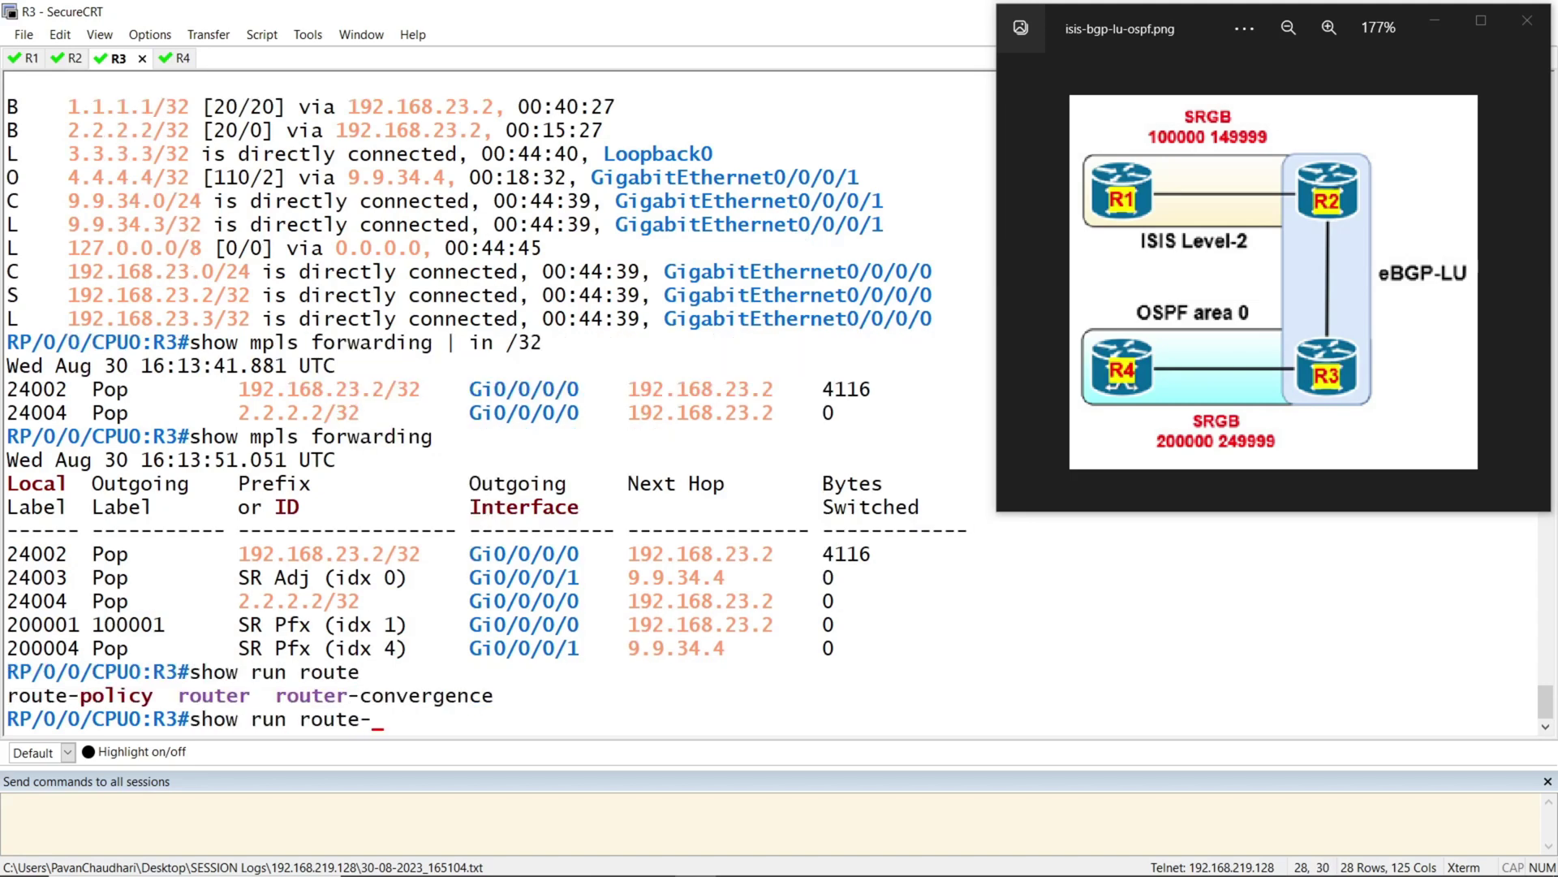
pyautogui.write('-')
pyautogui.press('Tab')
pyautogui.write('SID')
pyautogui.press('Return')
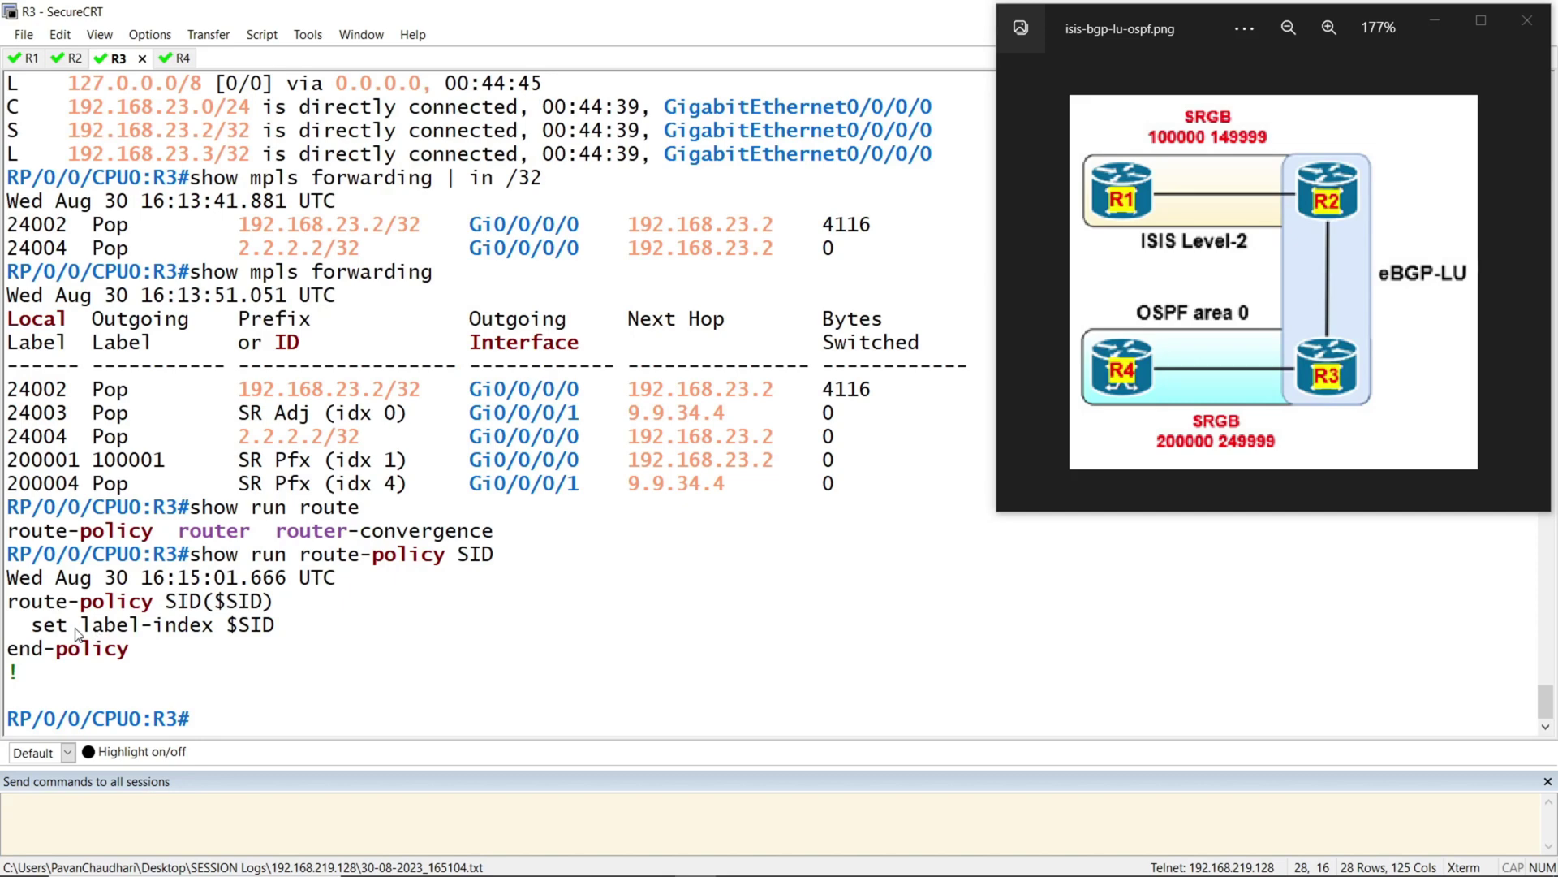
pyautogui.doubleClick(250, 632)
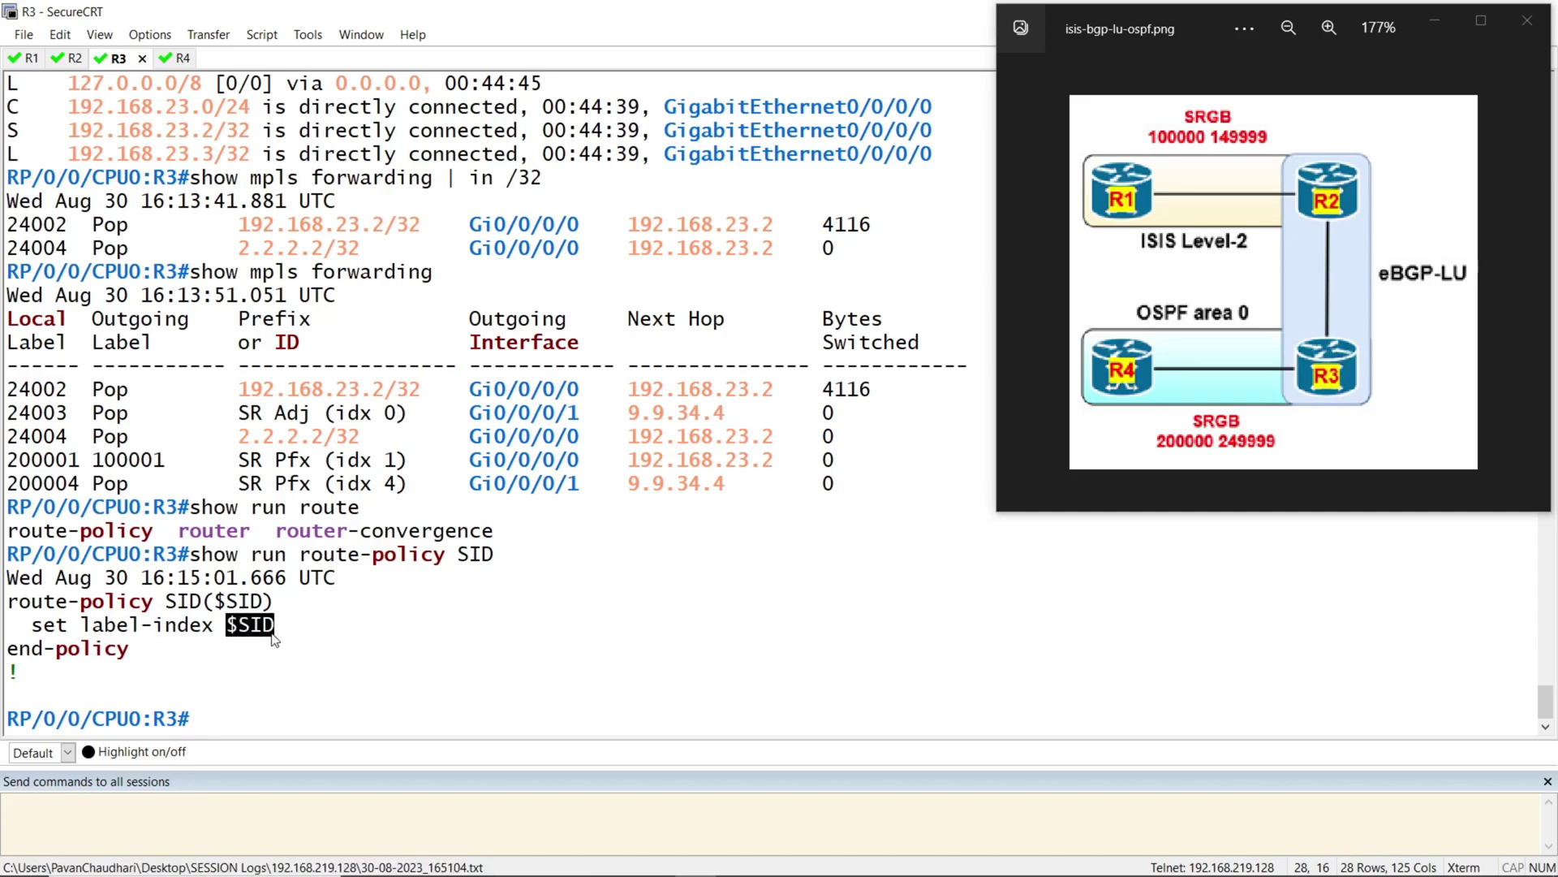
pyautogui.click(308, 675)
# - Under R3's BGP 200 IPv4 unicast, add network 3.3.3.3/32 with route-policy SID(3) and commit
pyautogui.write('configure')
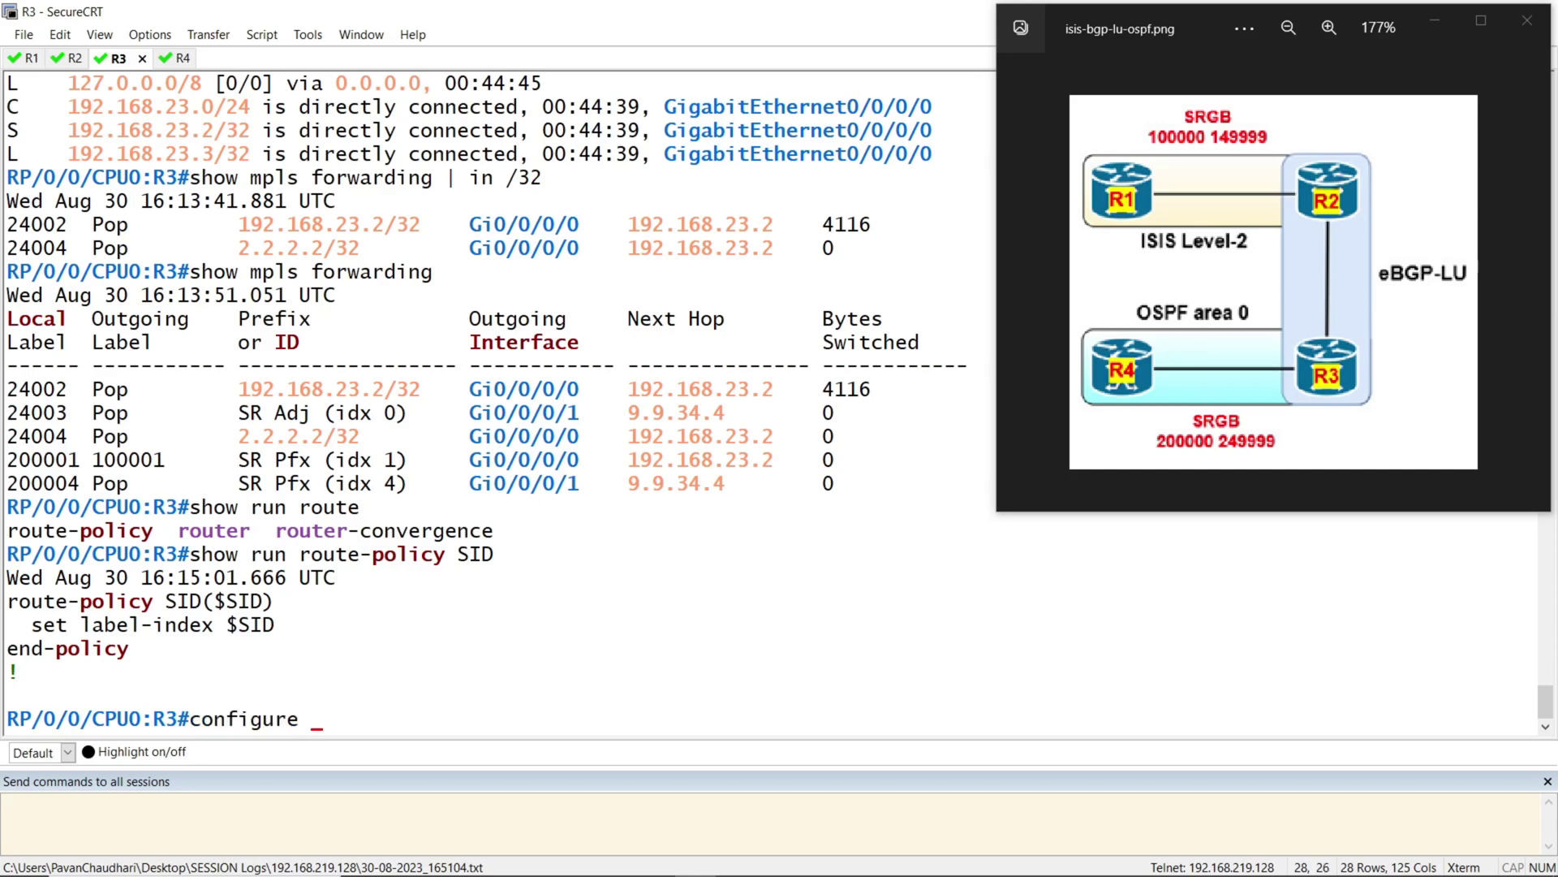
pyautogui.press('Return')
pyautogui.write('router bgp 200')
pyautogui.press('Return')
pyautogui.write('address-family ipv4 unicast')
pyautogui.press('Return')
pyautogui.write('network ')
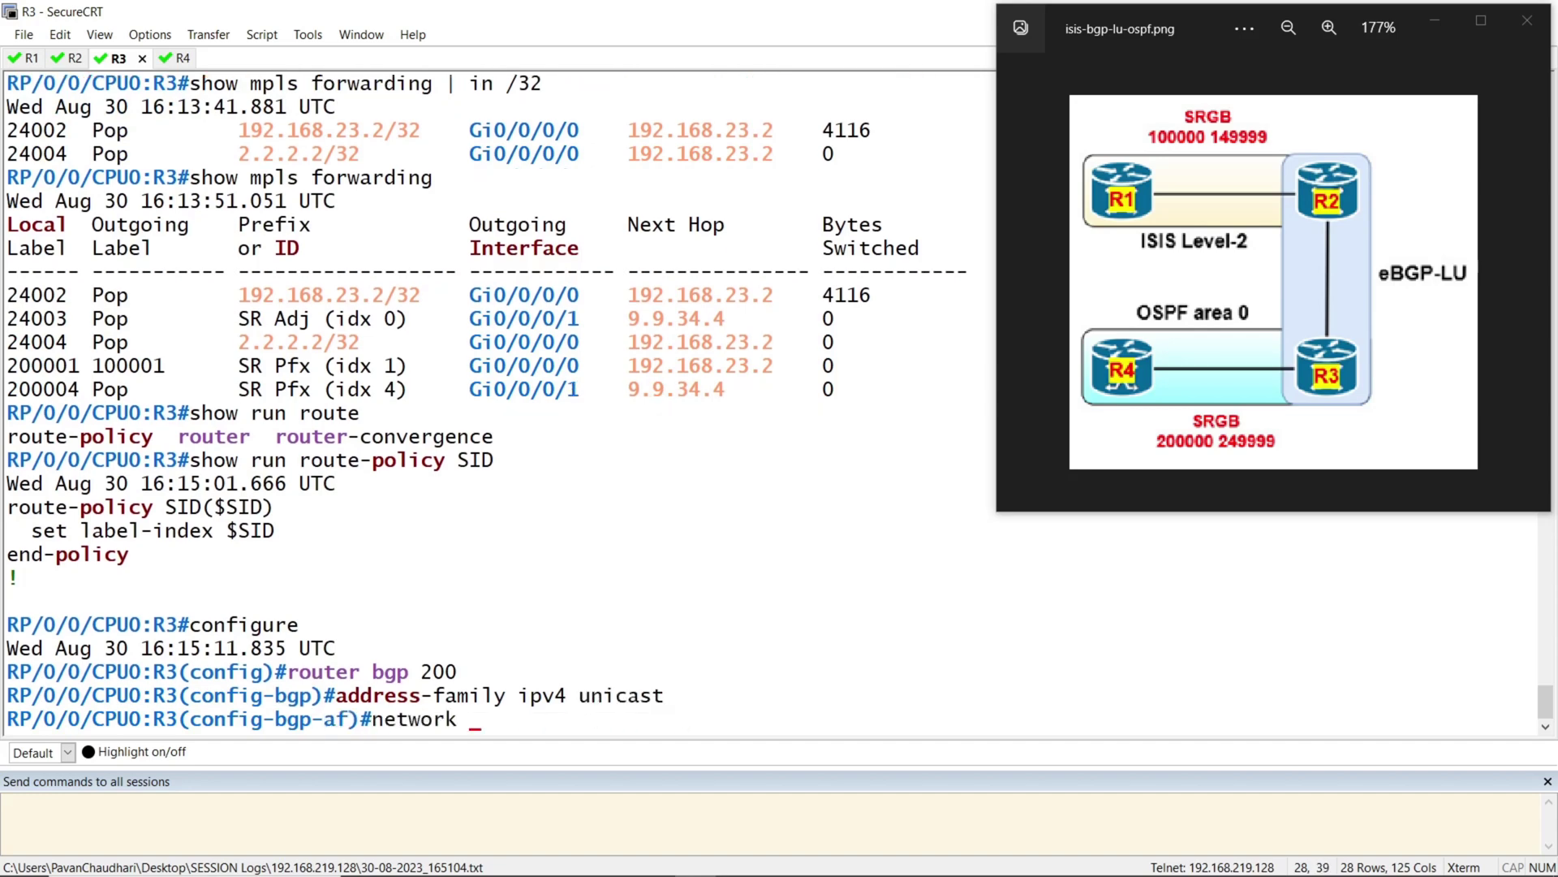
pyautogui.write('3.3.3.3/32 route-policy ')
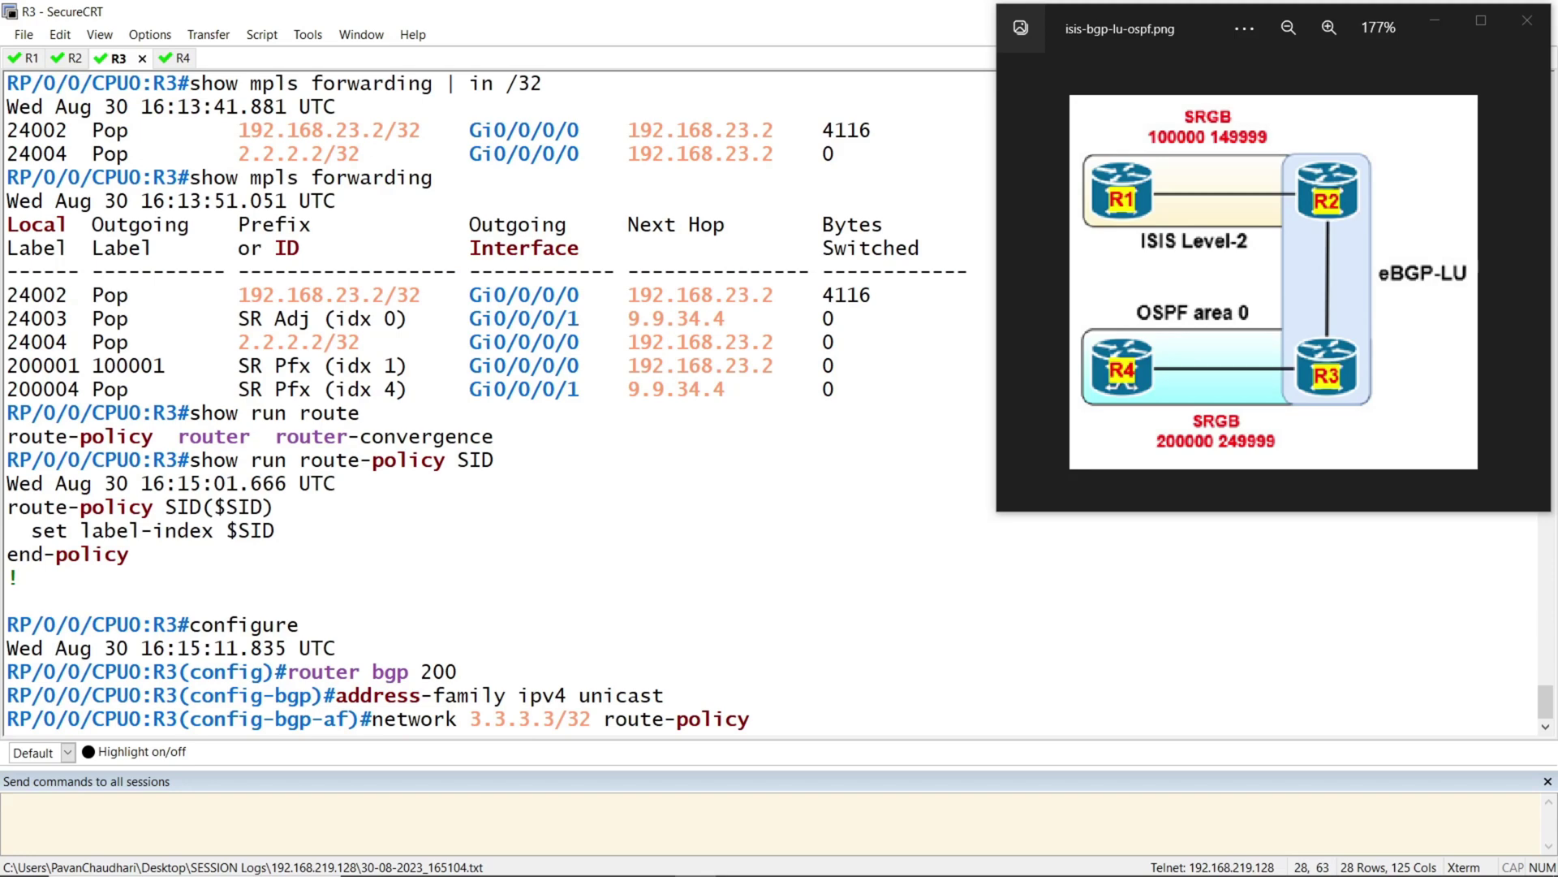
pyautogui.write('SID(3)')
pyautogui.press('Return')
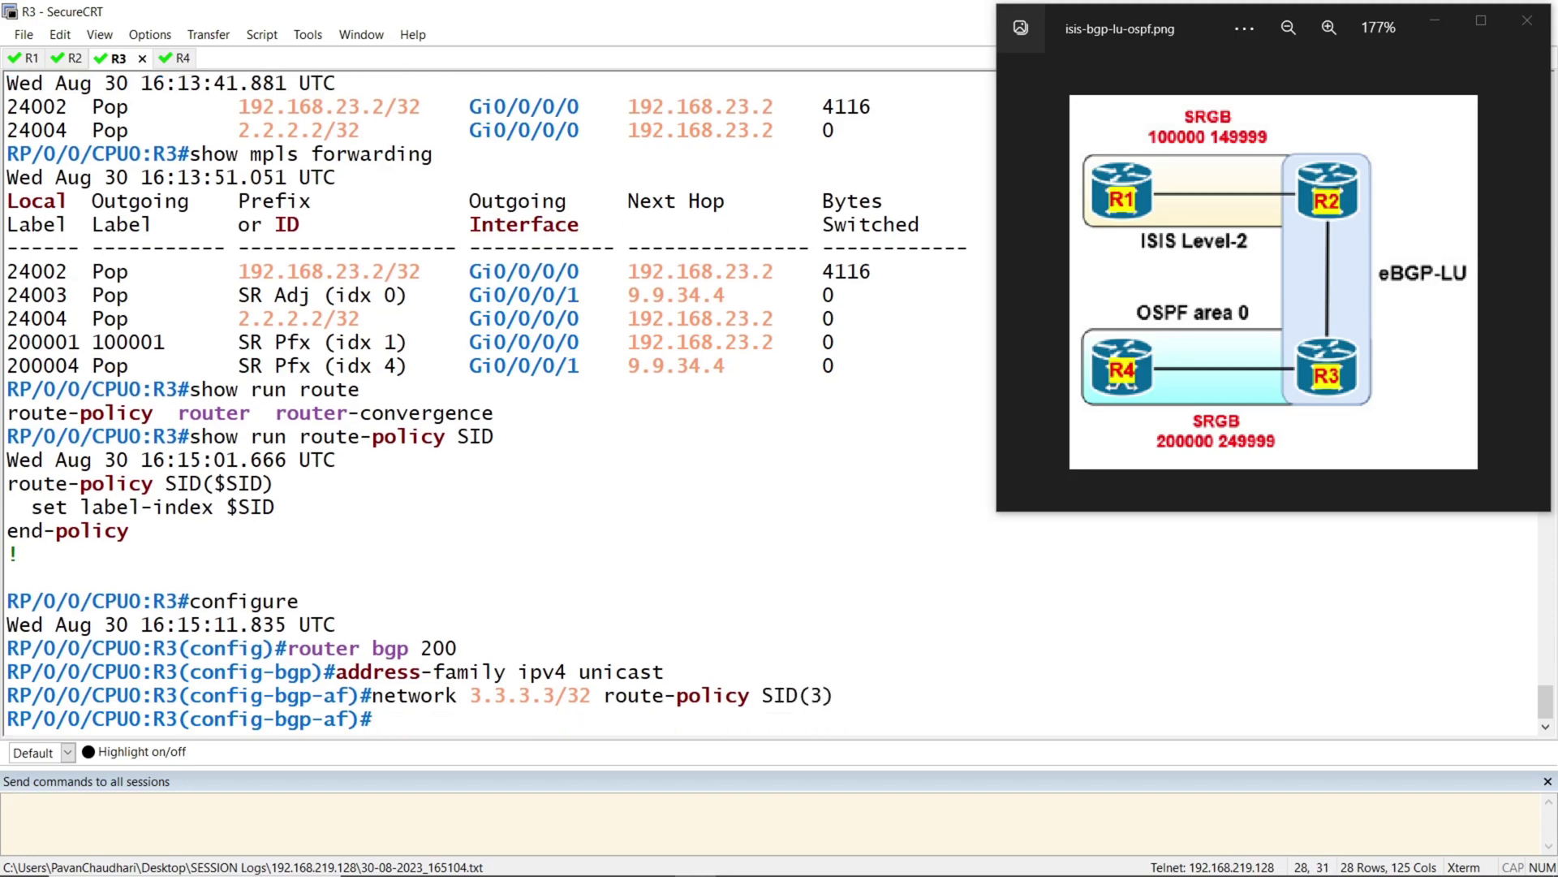
pyautogui.write('commit')
pyautogui.press('Return')
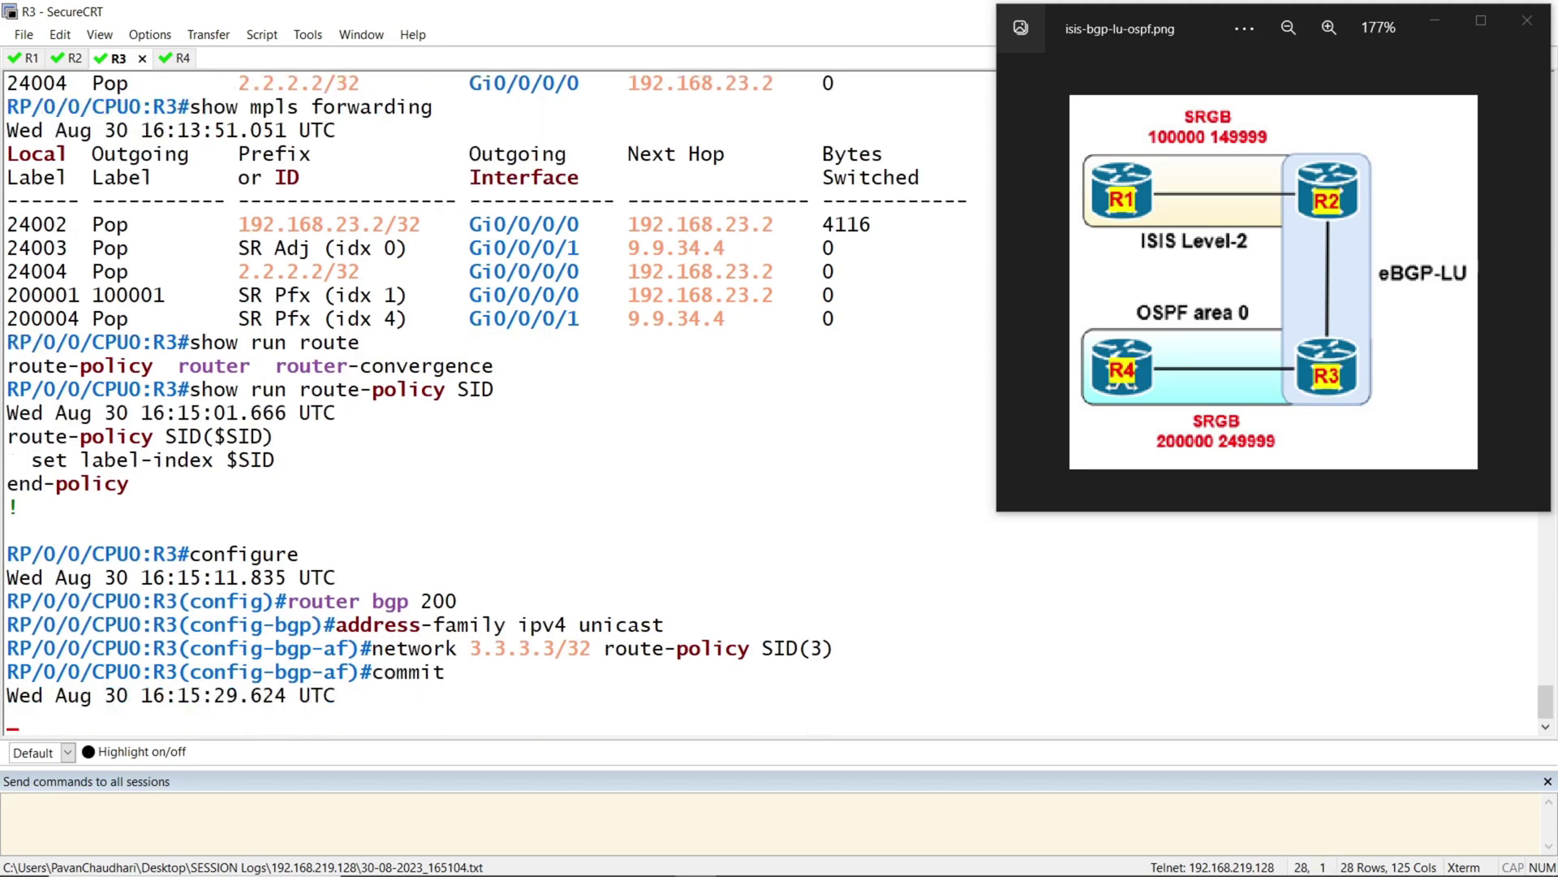
pyautogui.click(72, 59)
pyautogui.write('clear ')
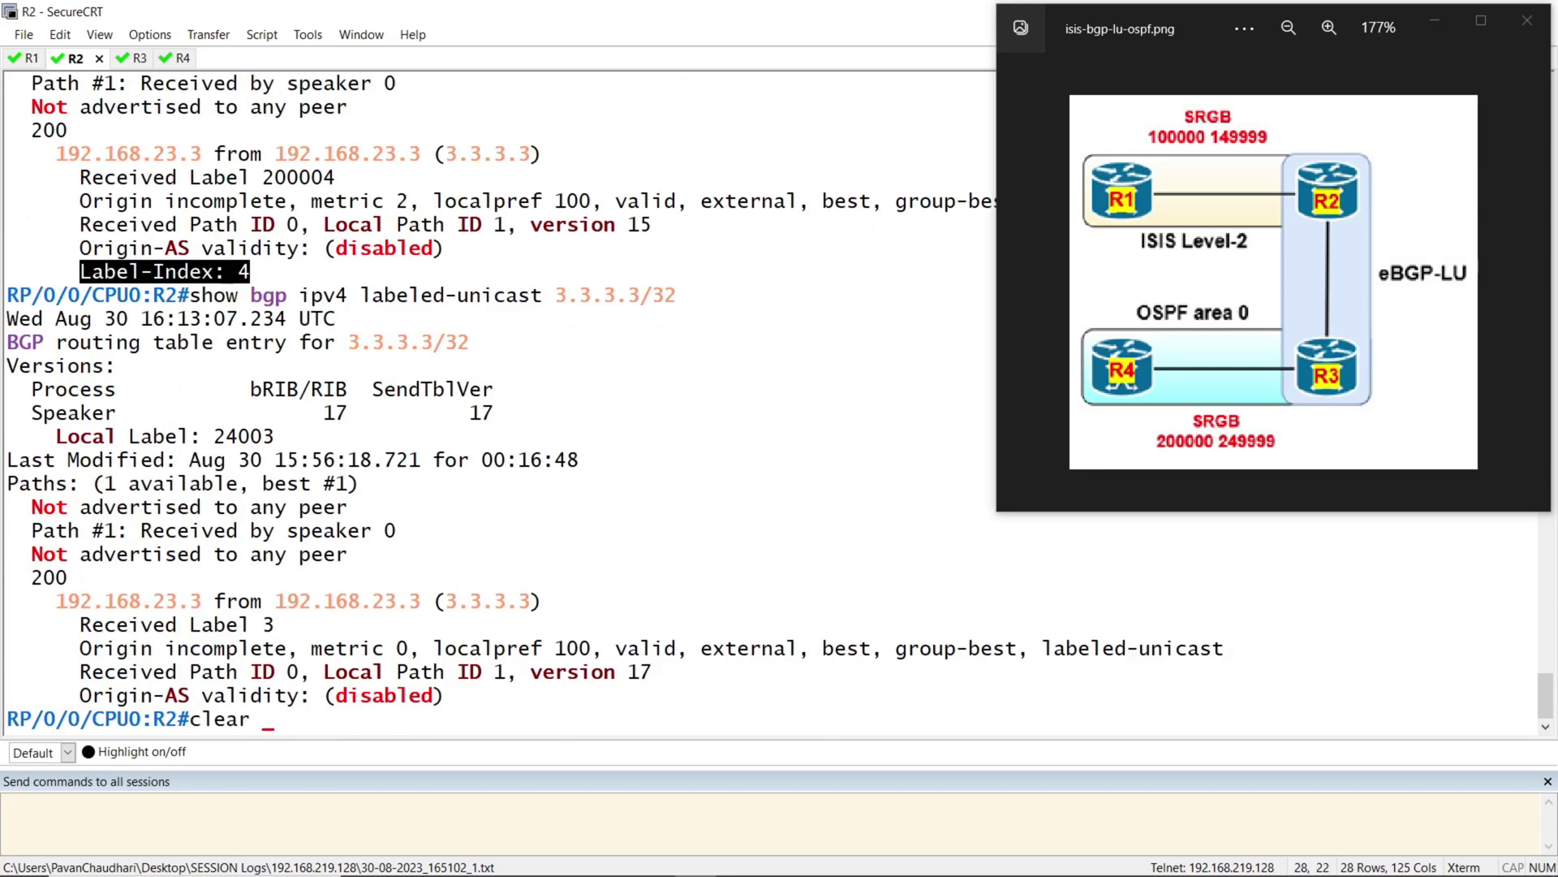
pyautogui.write('bgp ipv4 labeled-unicast ')
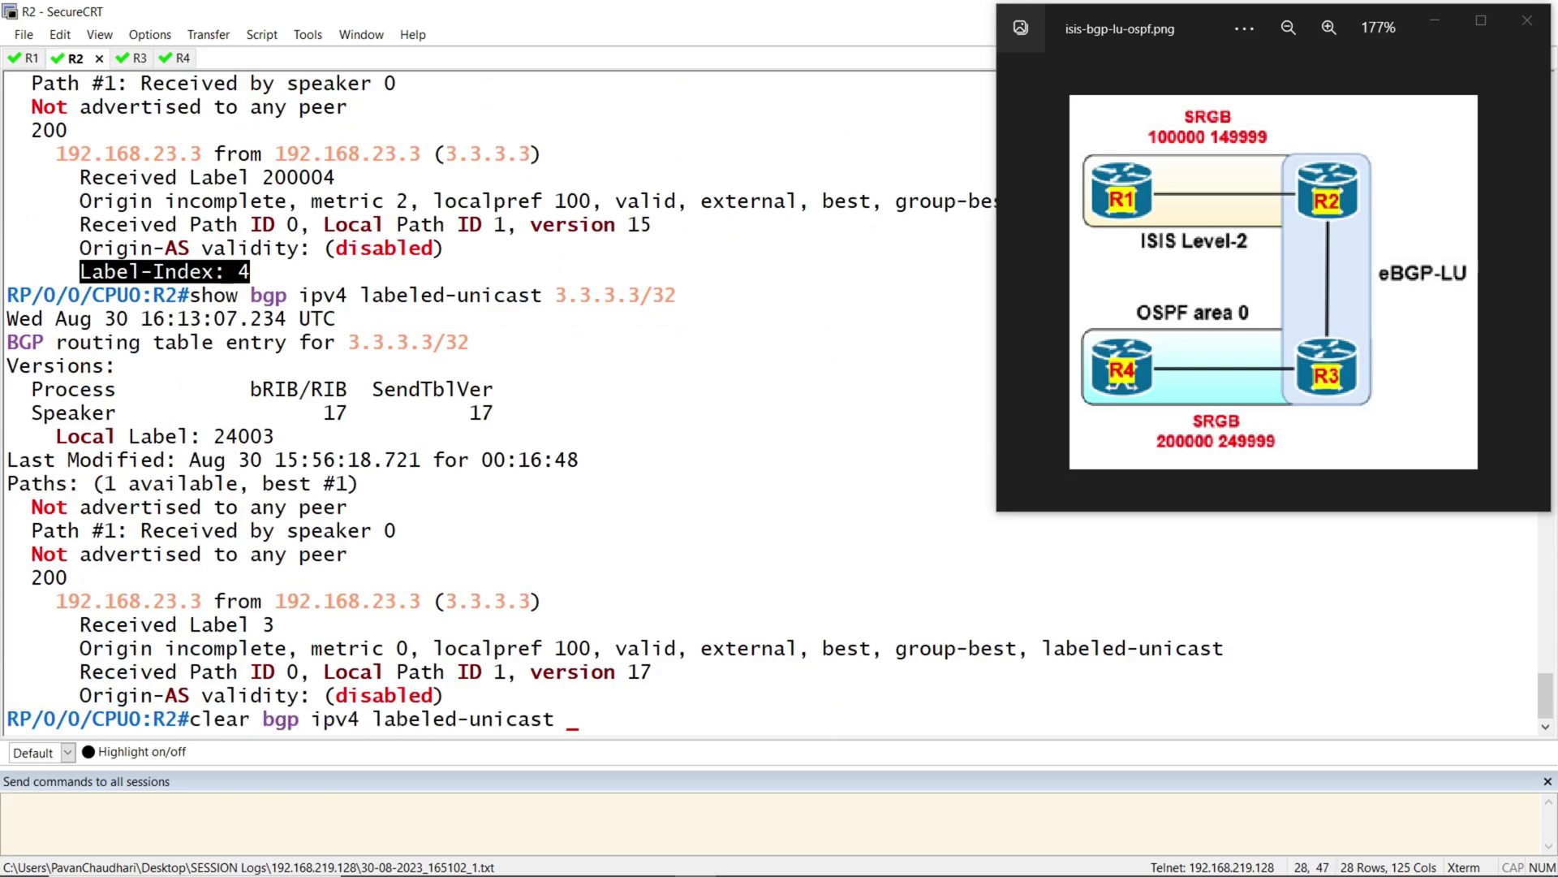
pyautogui.write('* soft')
# - Soft-clear R2's labeled-unicast BGP and recheck 3.3.3.3/32, now Label-Index 3 with local label 100003
pyautogui.press('Return')
pyautogui.press('Up')
pyautogui.press('Up')
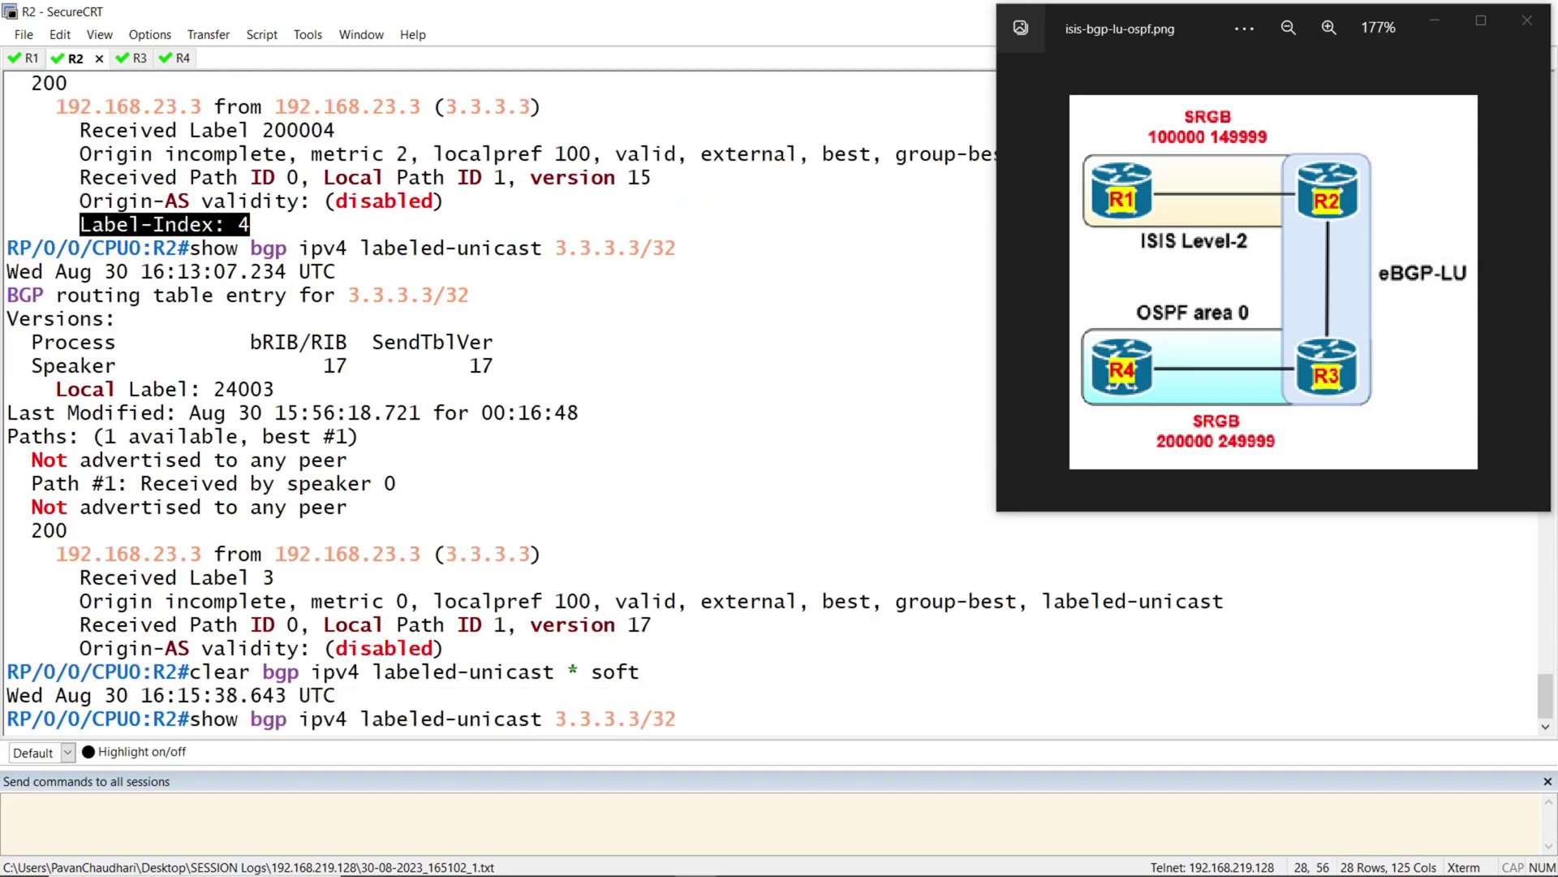
pyautogui.press('Return')
pyautogui.press('Up')
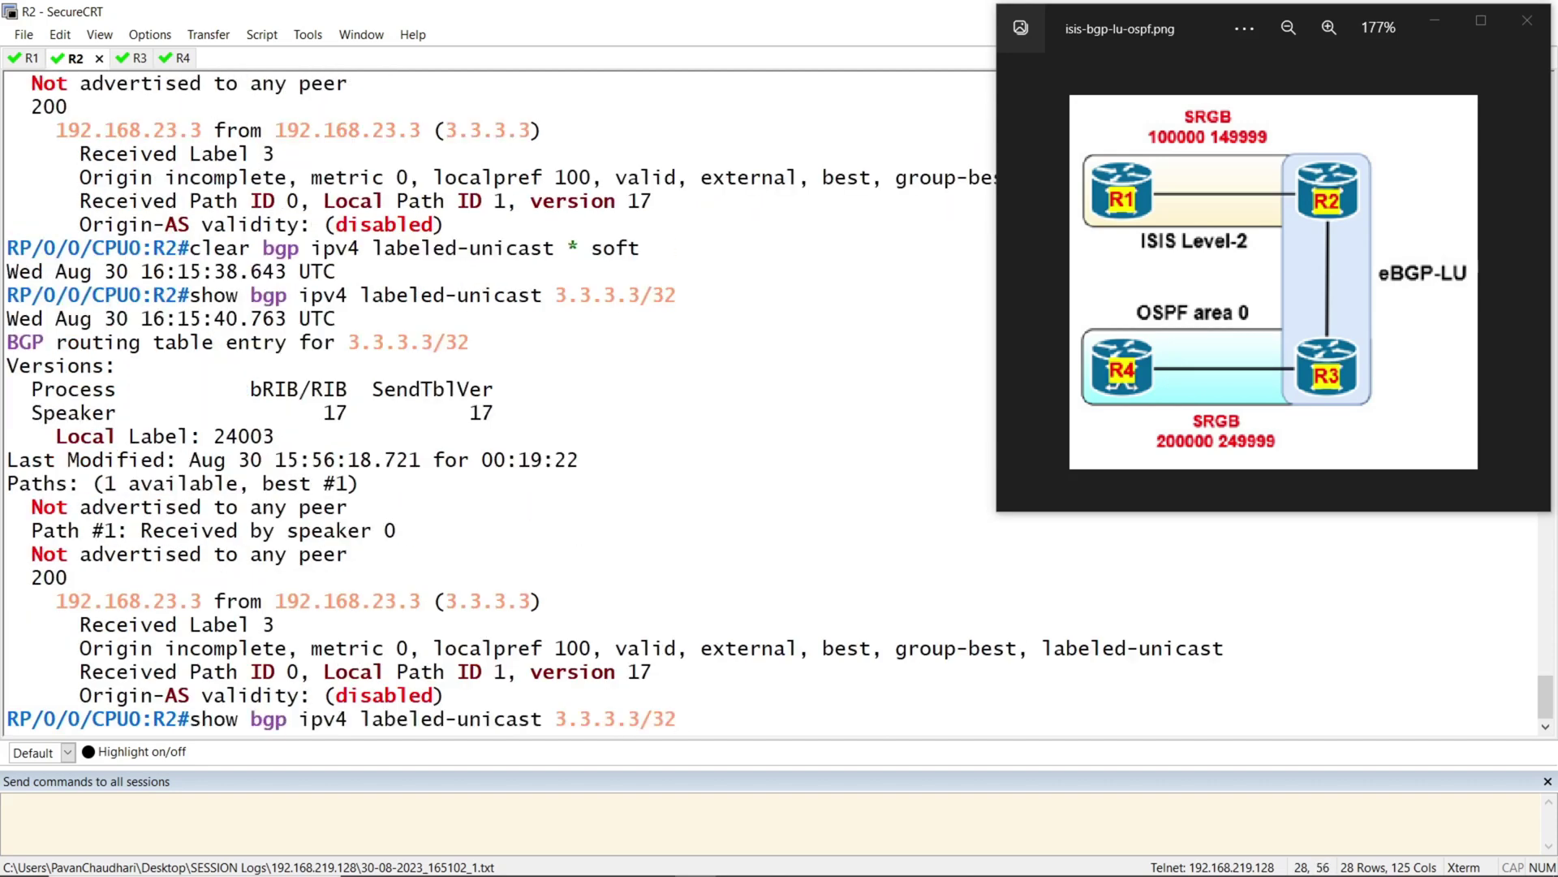
pyautogui.press('Return')
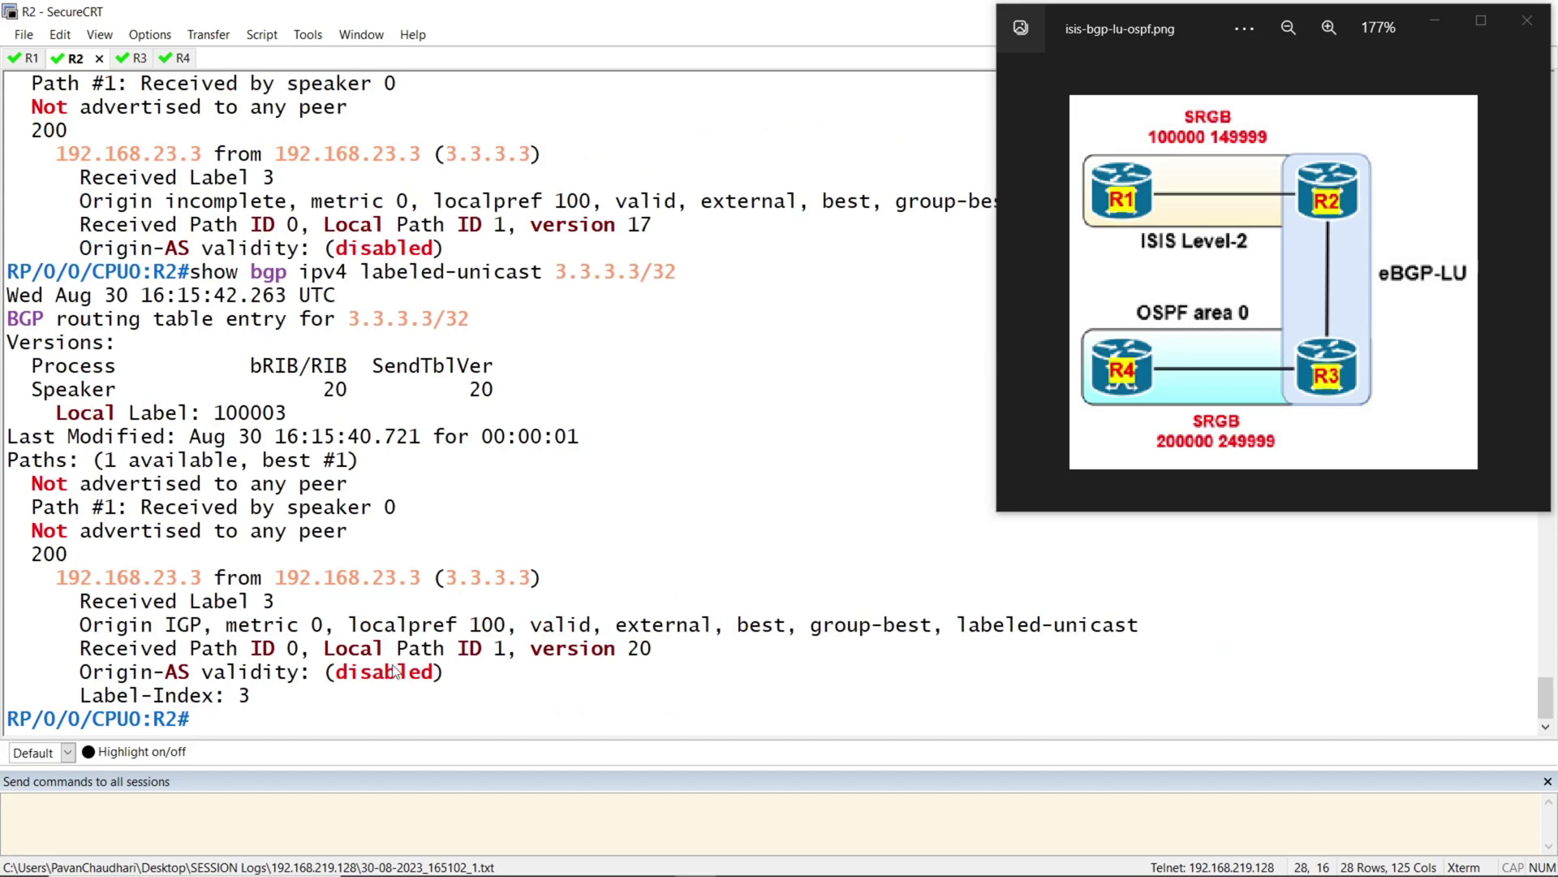
pyautogui.moveTo(253, 698); pyautogui.dragTo(93, 695)
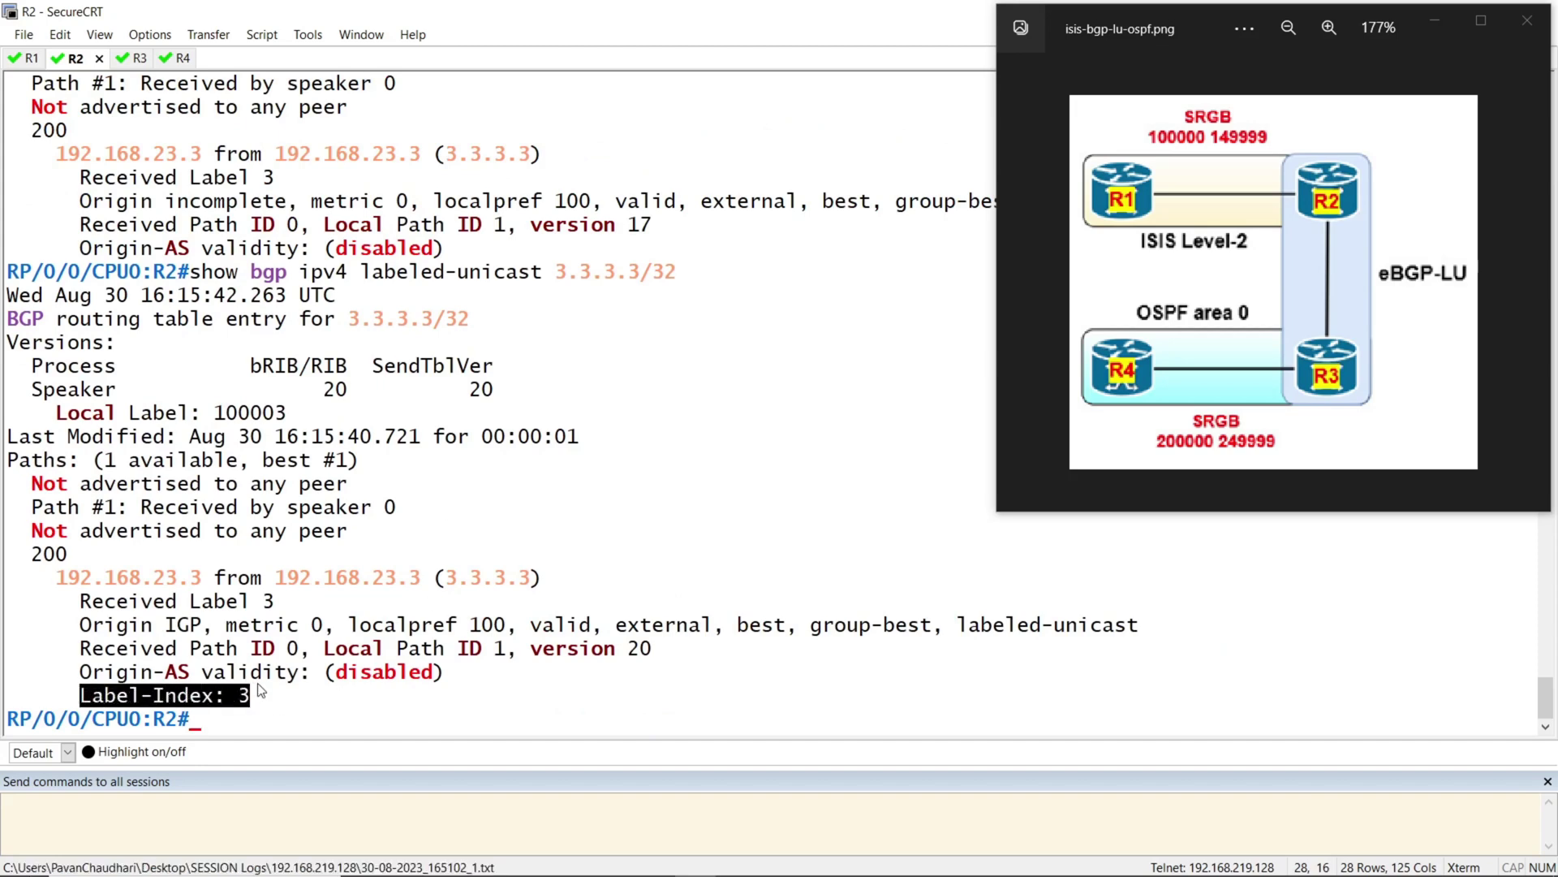
# - Rerun 'show mpls forwarding' on R1 to see the new 100003 SR Pfx idx 3 row via Gi0/0/0/0
pyautogui.click(29, 62)
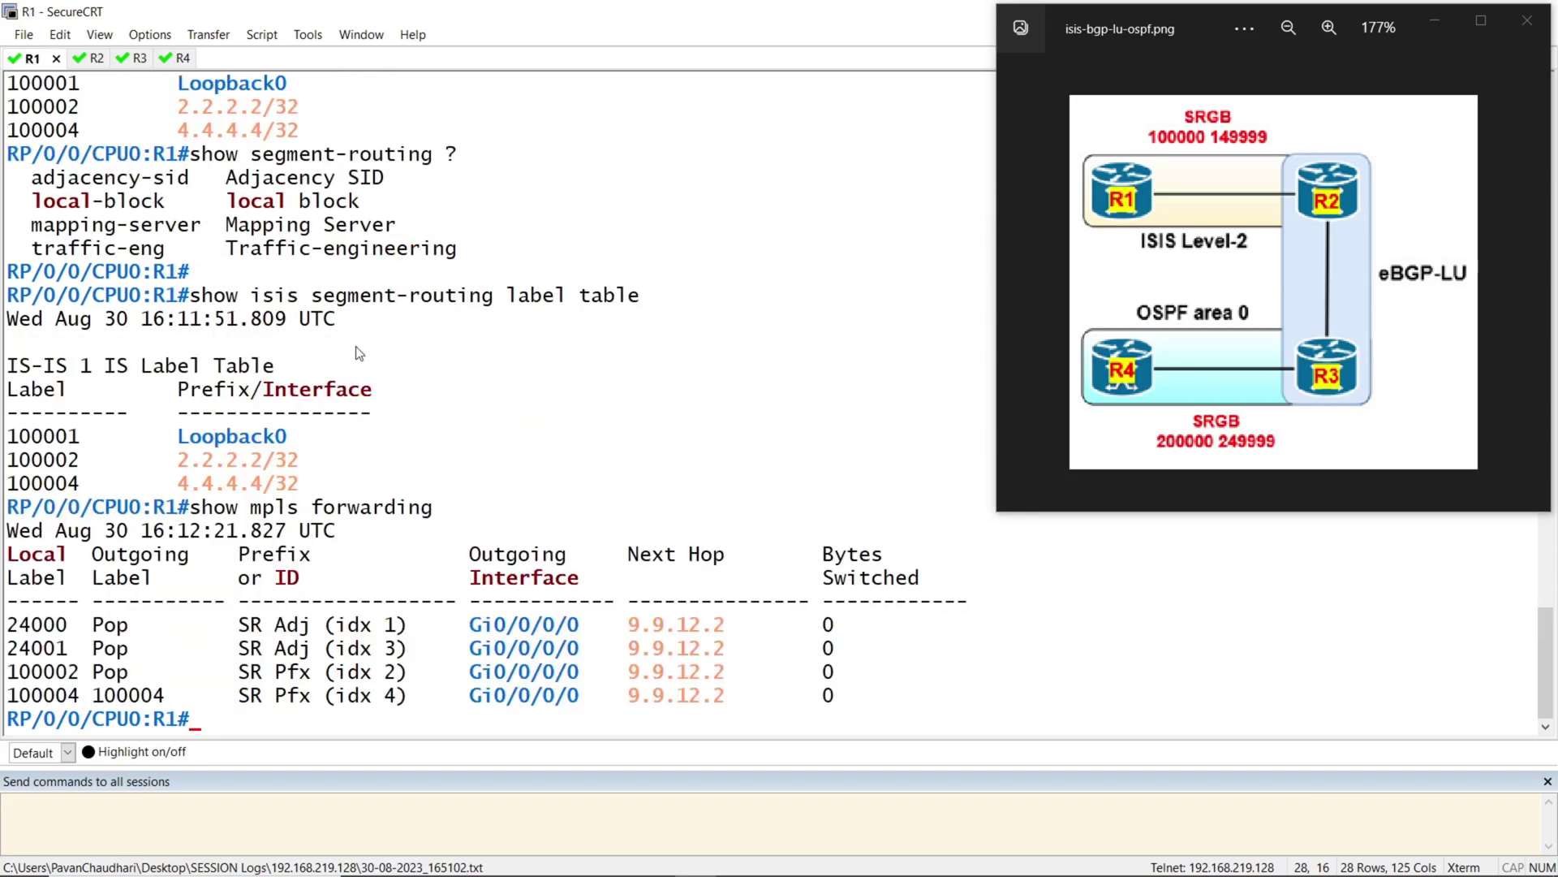
pyautogui.press('Return')
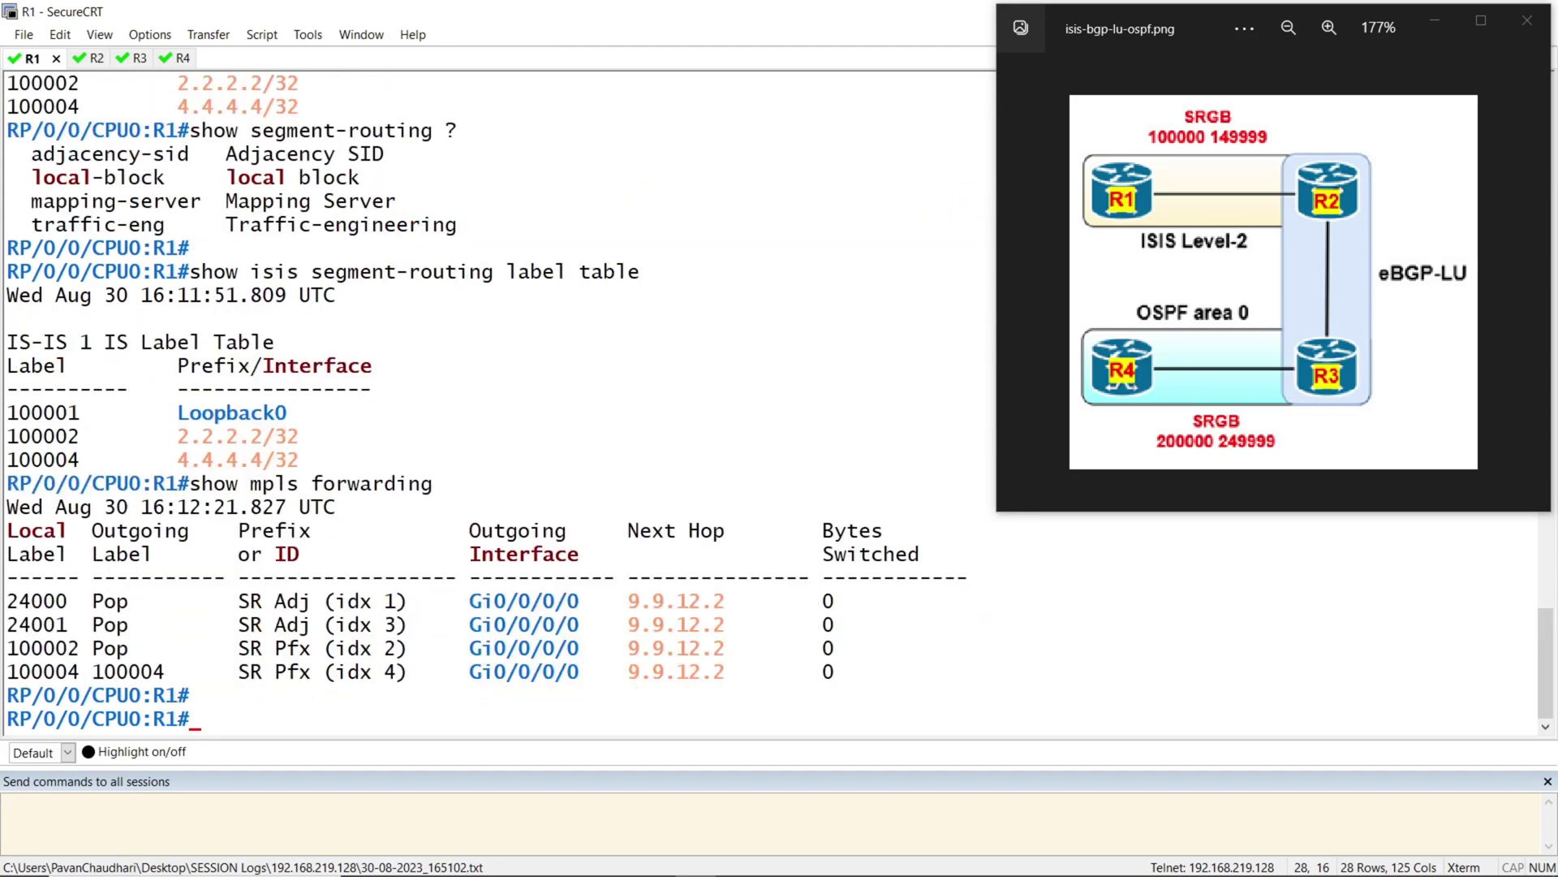
pyautogui.press('Up')
pyautogui.press('Return')
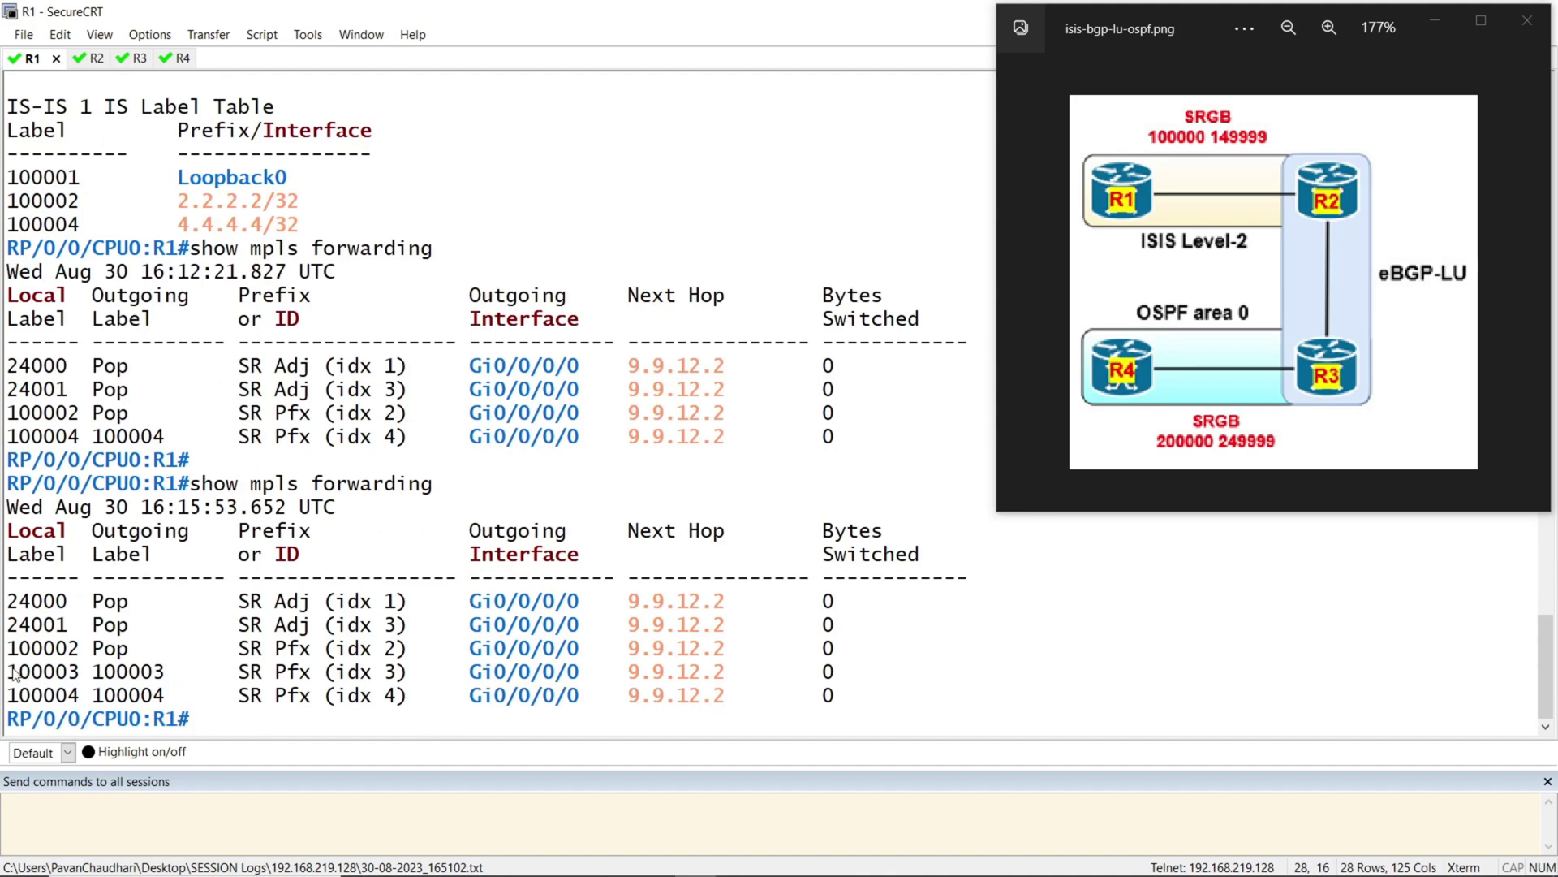
pyautogui.moveTo(14, 673); pyautogui.dragTo(854, 708)
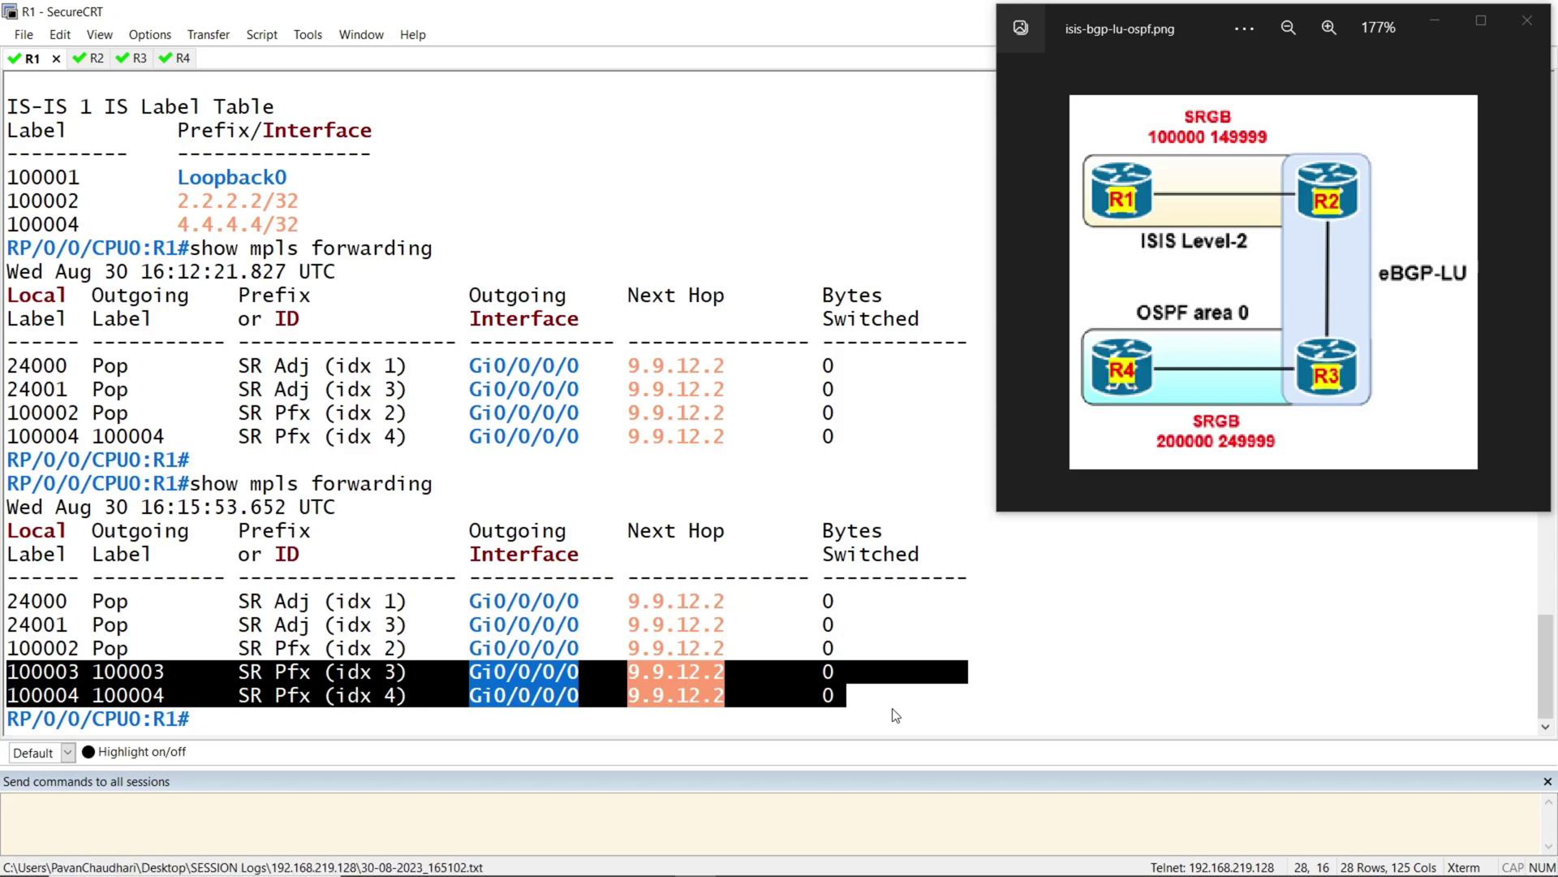
pyautogui.click(896, 716)
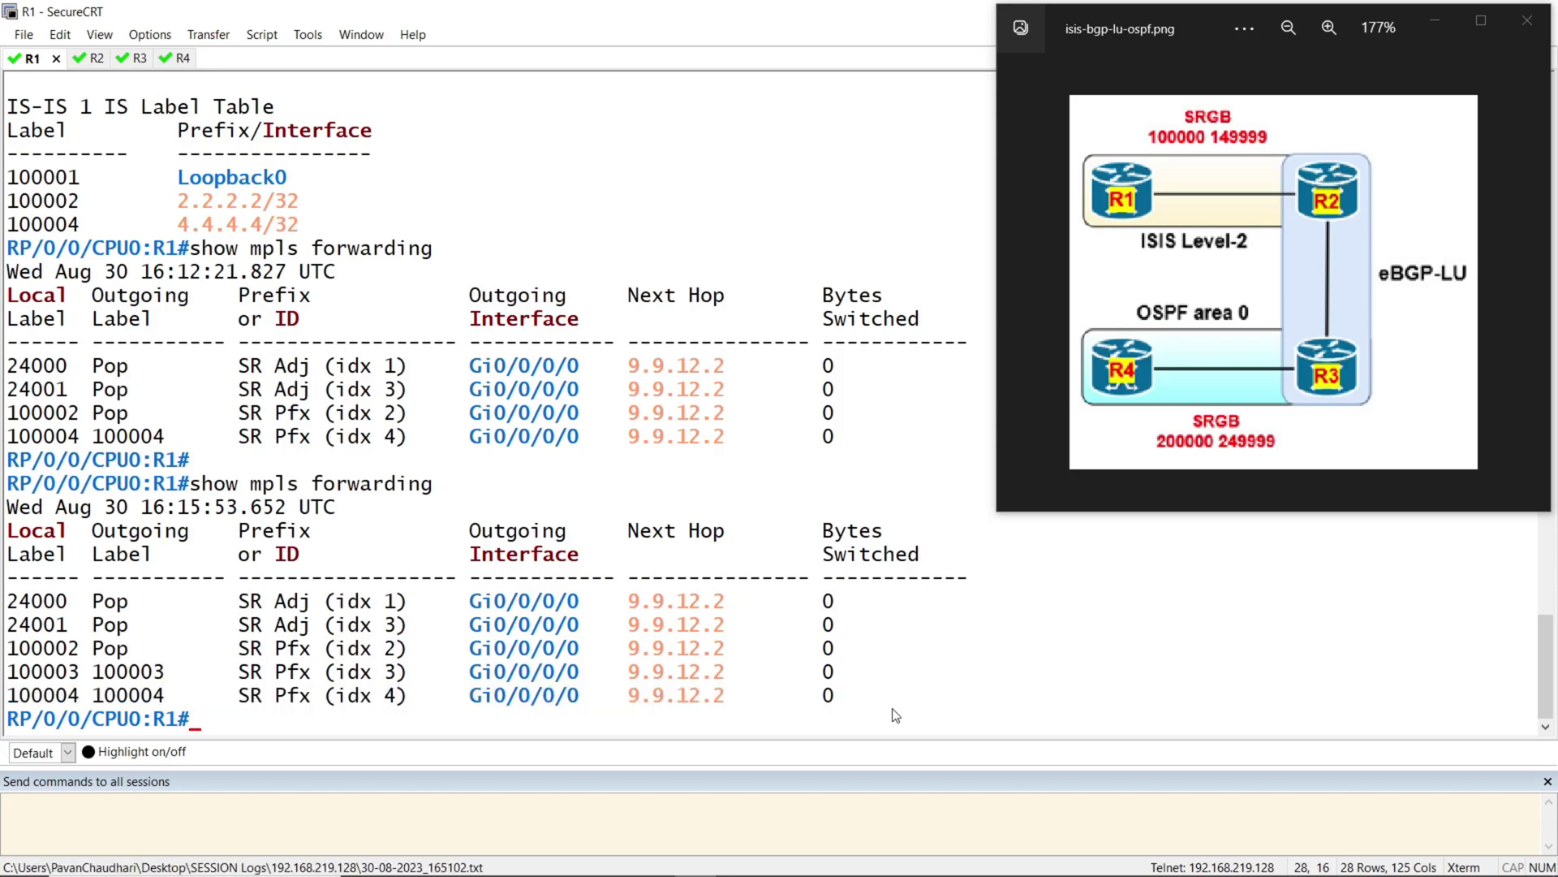
pyautogui.press('Return')
pyautogui.press('Return')
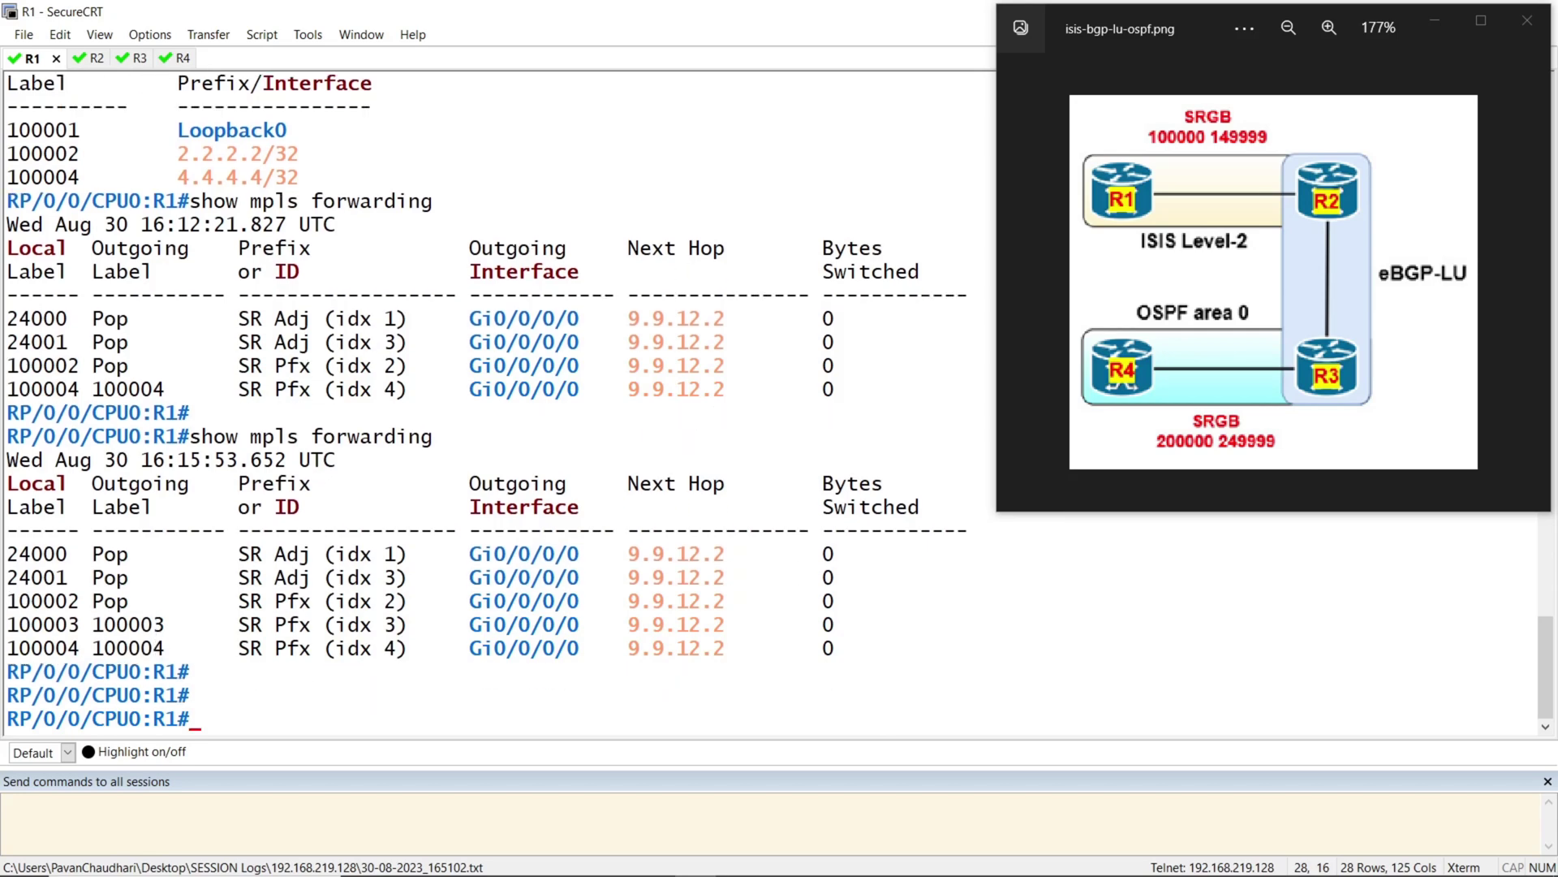
# - Run an sr-mpls traceroute from R1 to 4.4.4.4/32 sourced 1.1.1.1, reviewing labels 100004, implicit-null, 200004
pyautogui.write('traceroute ')
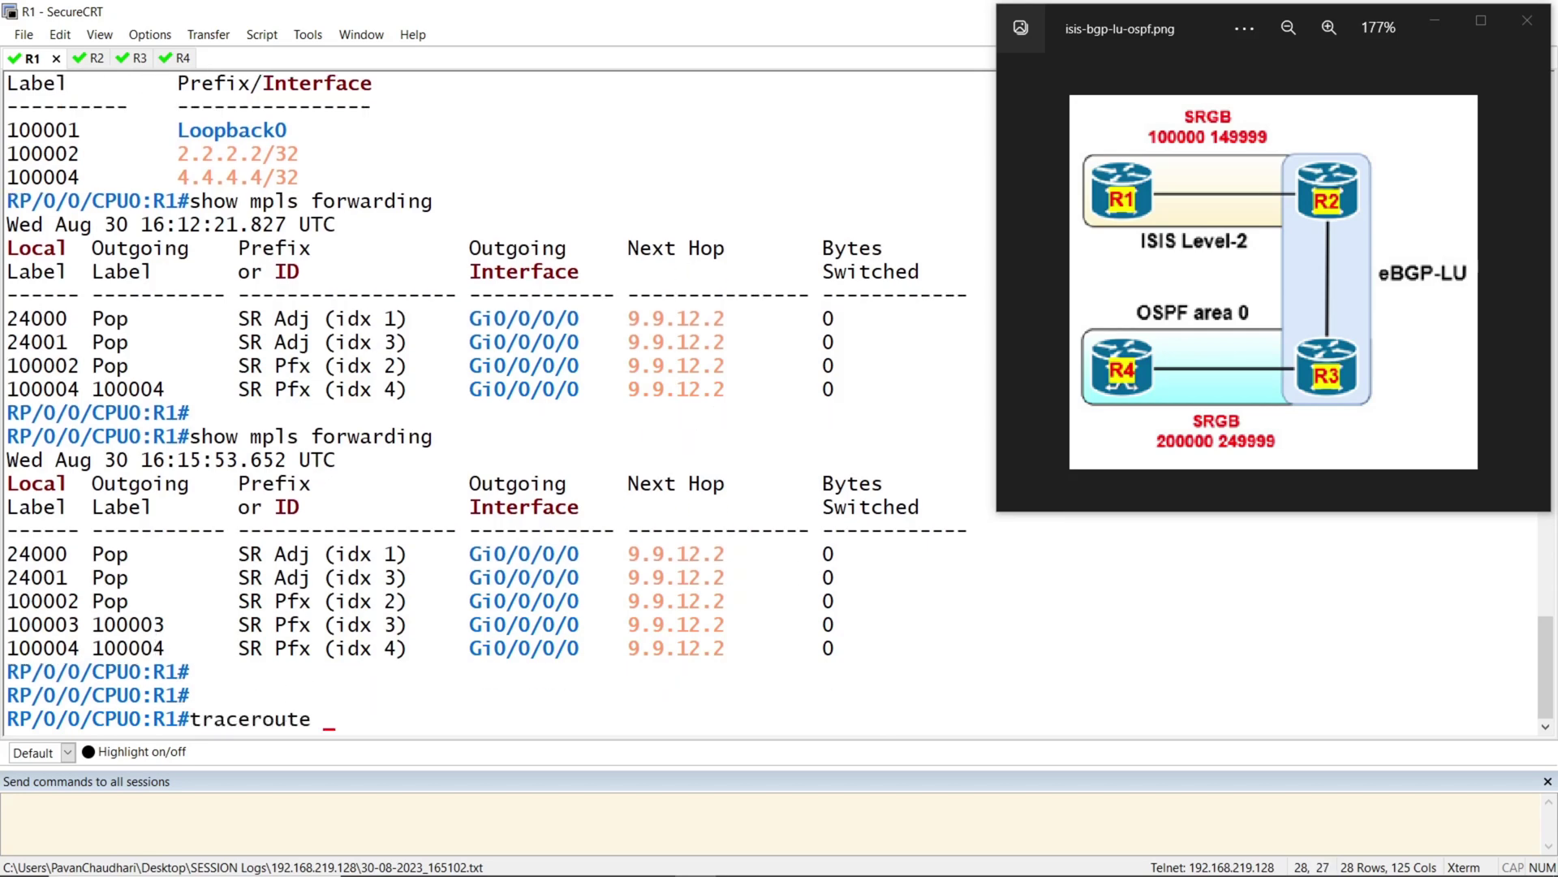
pyautogui.write('sr-mpls 4.4.4.4/32 source 1.1.1.1')
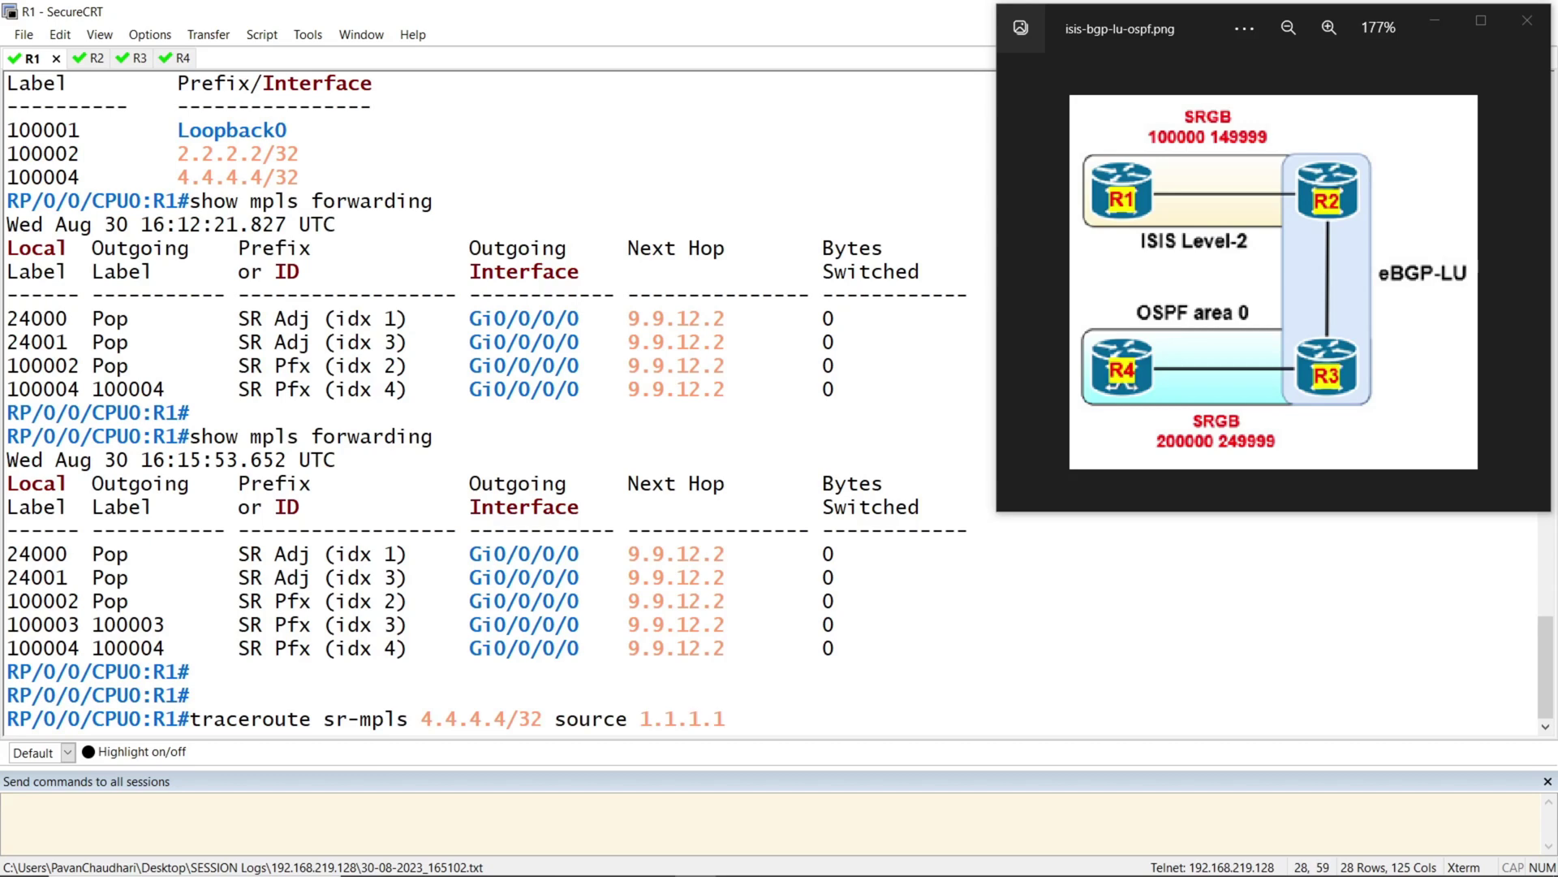
pyautogui.press('Return')
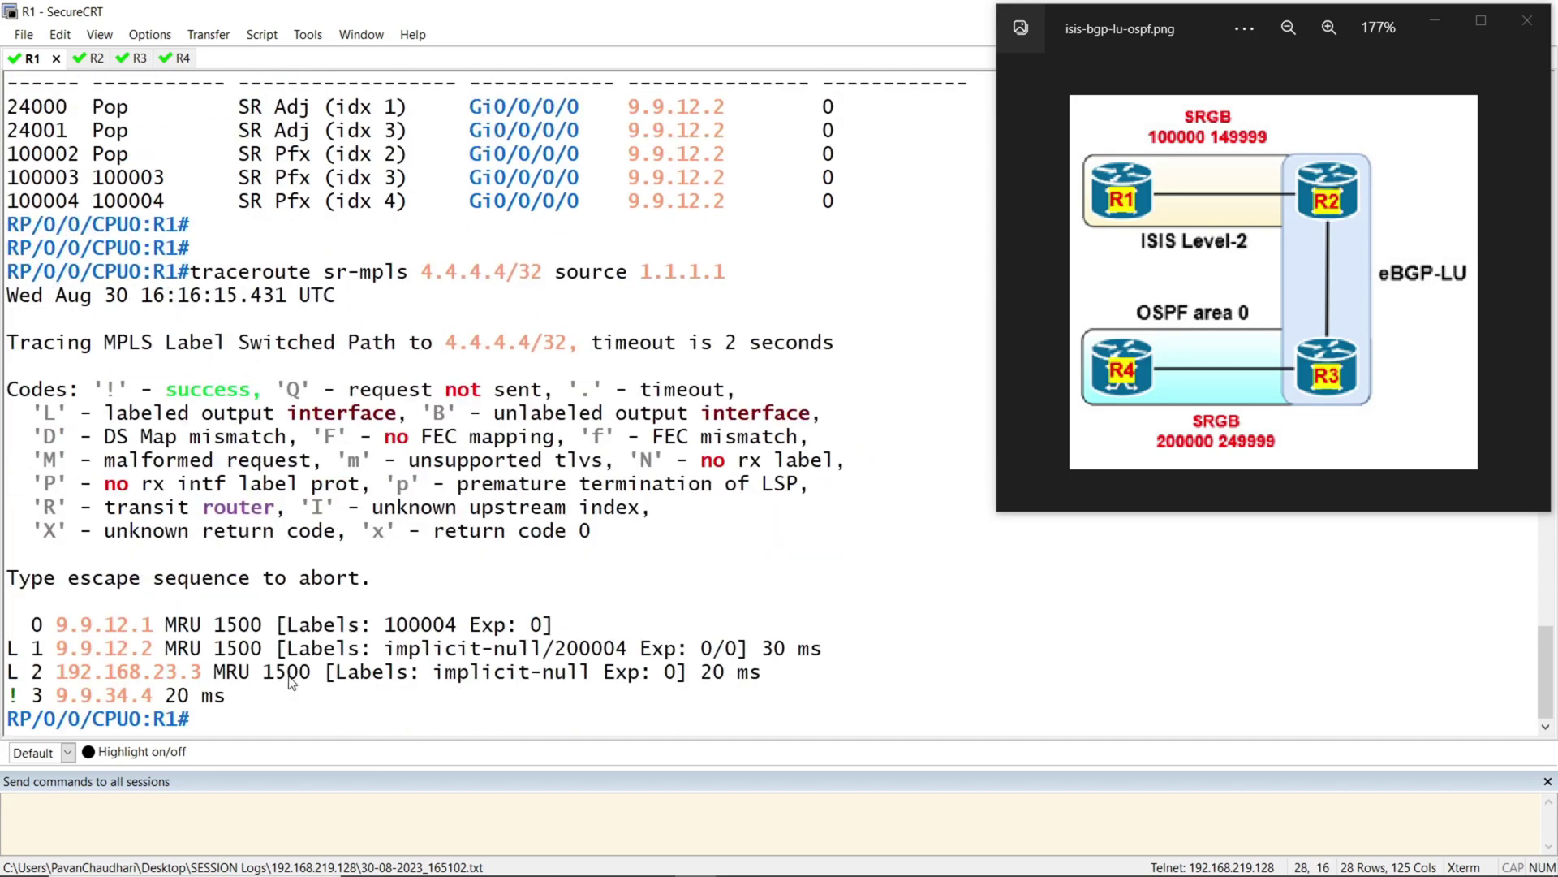
pyautogui.moveTo(59, 624)
pyautogui.mouseDown()
pyautogui.moveTo(351, 609)
pyautogui.moveTo(581, 633)
pyautogui.mouseUp()
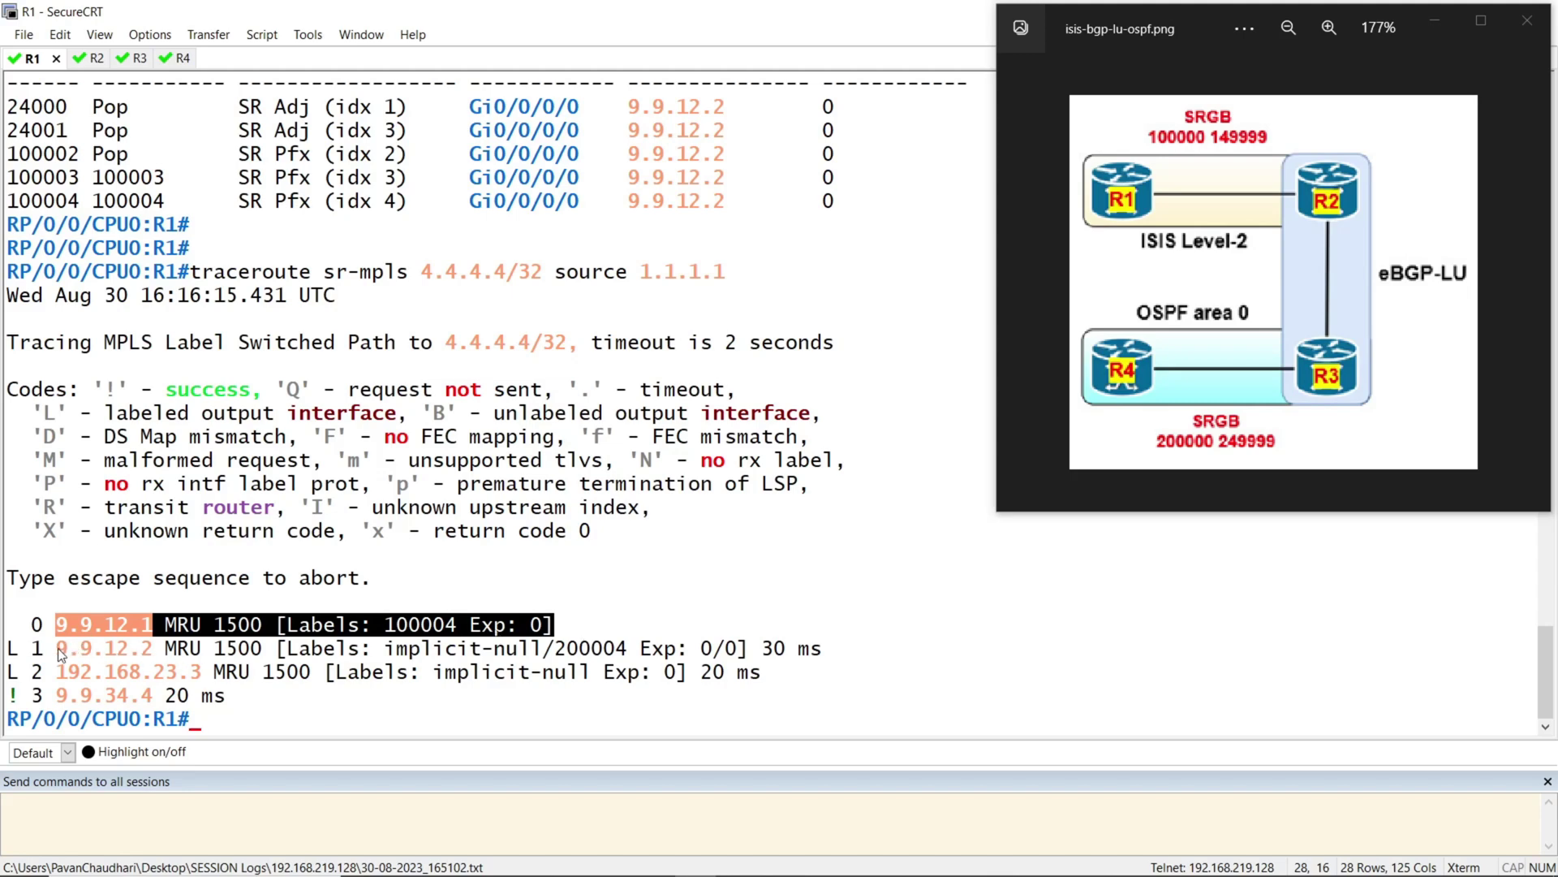
pyautogui.moveTo(61, 653); pyautogui.dragTo(549, 653)
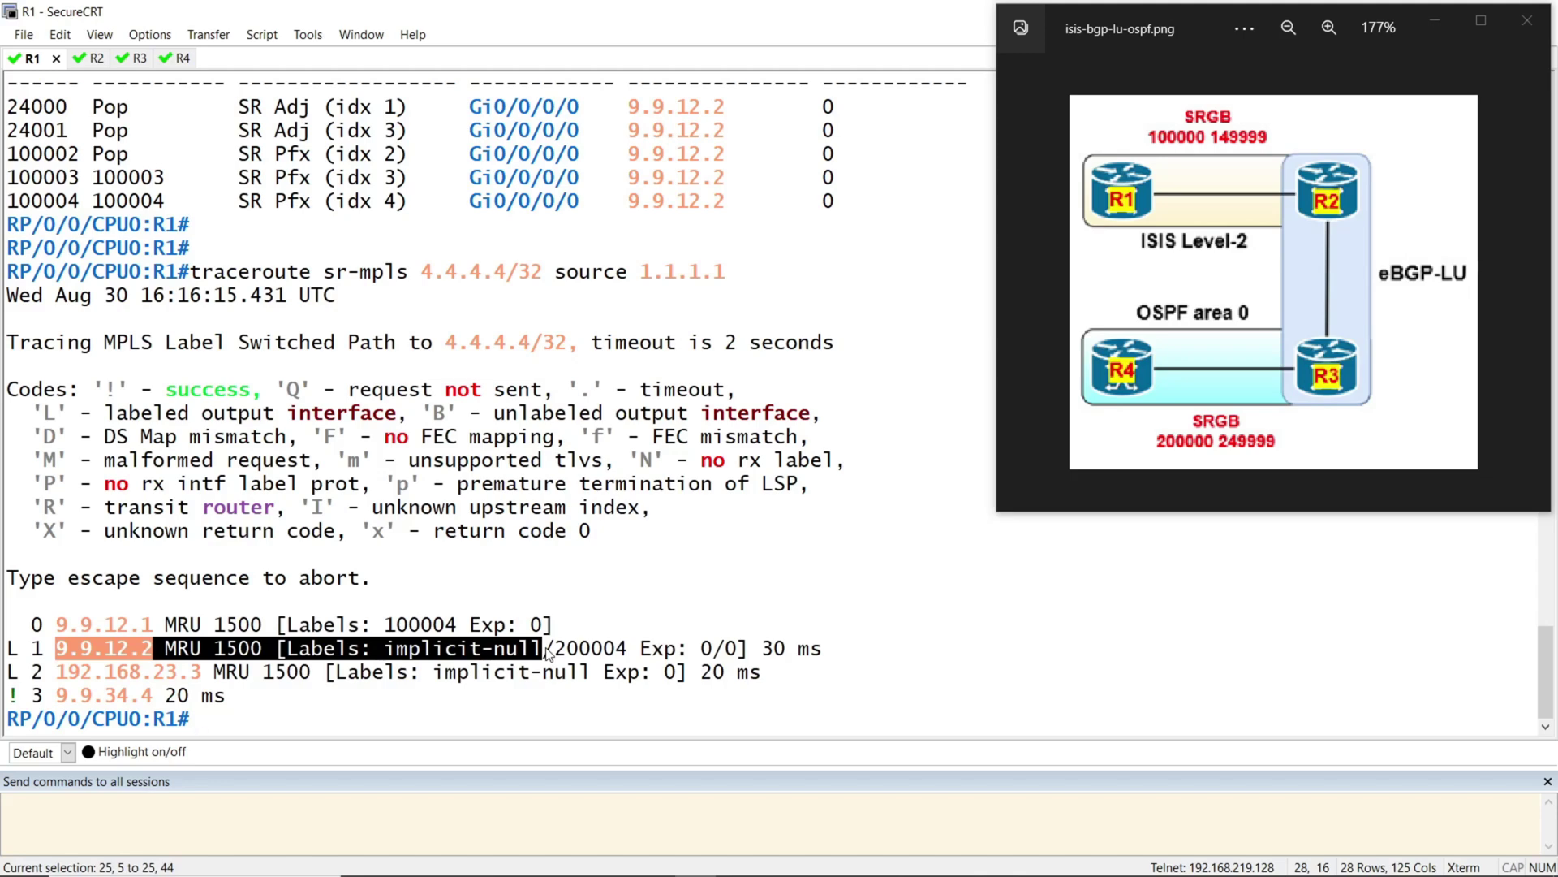
pyautogui.moveTo(555, 653); pyautogui.dragTo(632, 659)
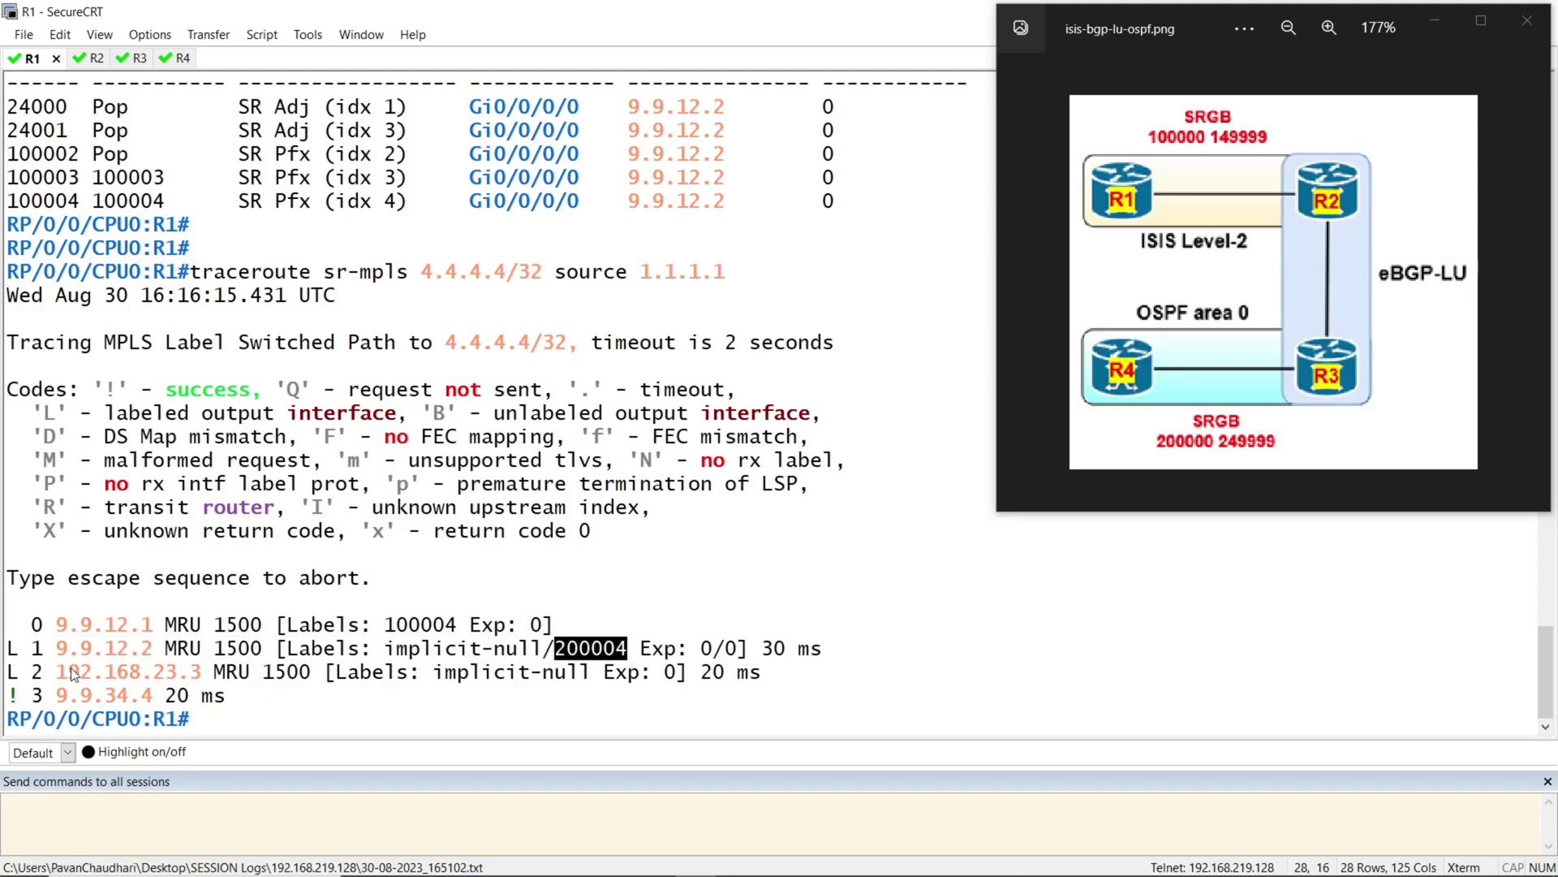
pyautogui.moveTo(59, 672); pyautogui.dragTo(590, 686)
pyautogui.click(489, 706)
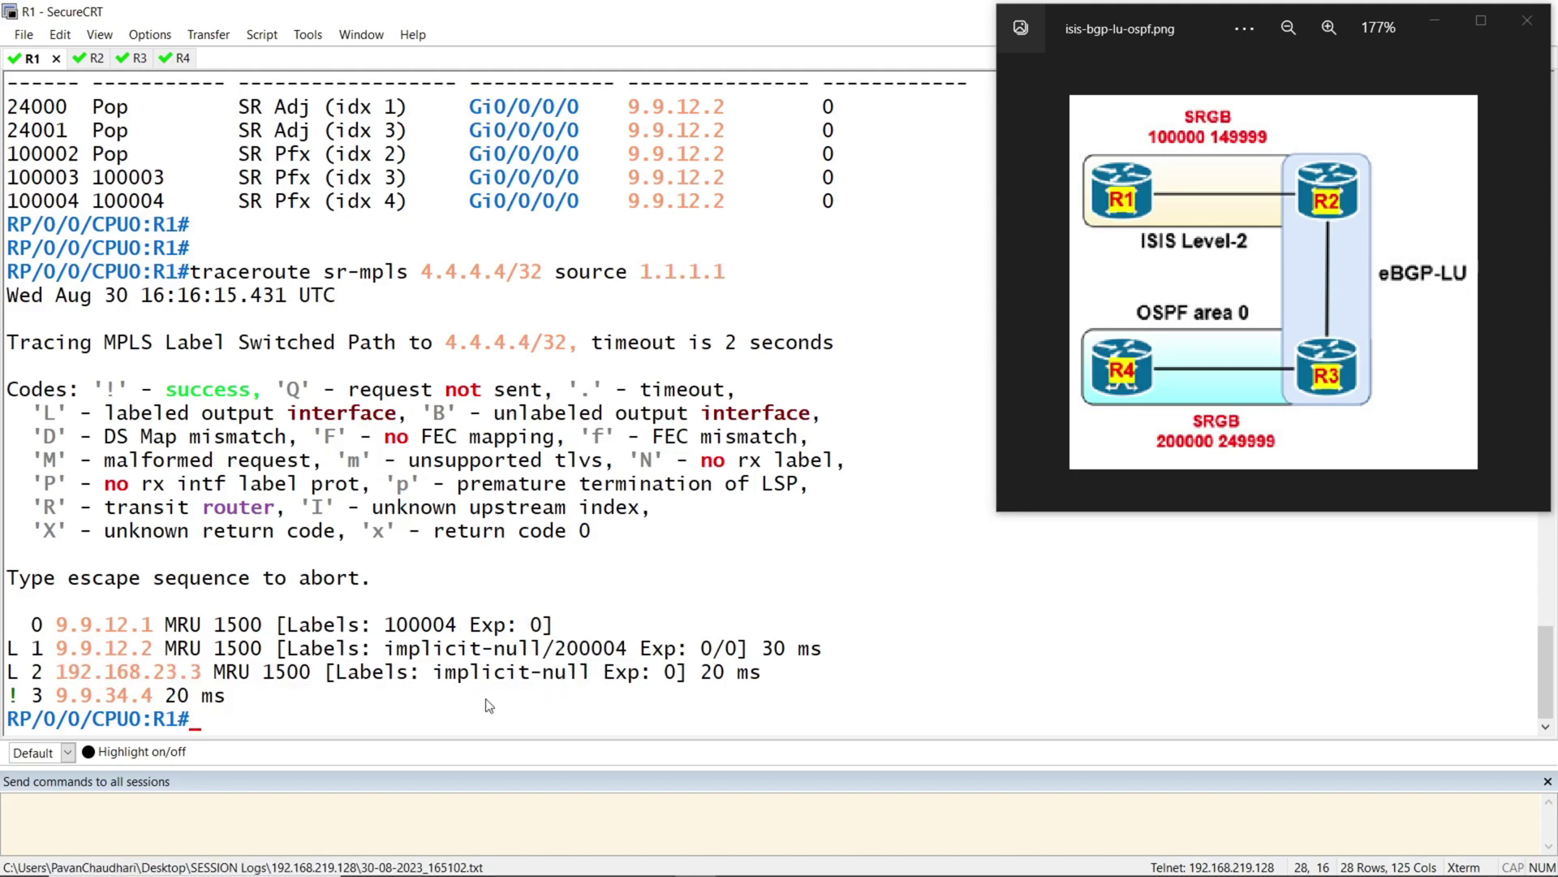
pyautogui.press('Return')
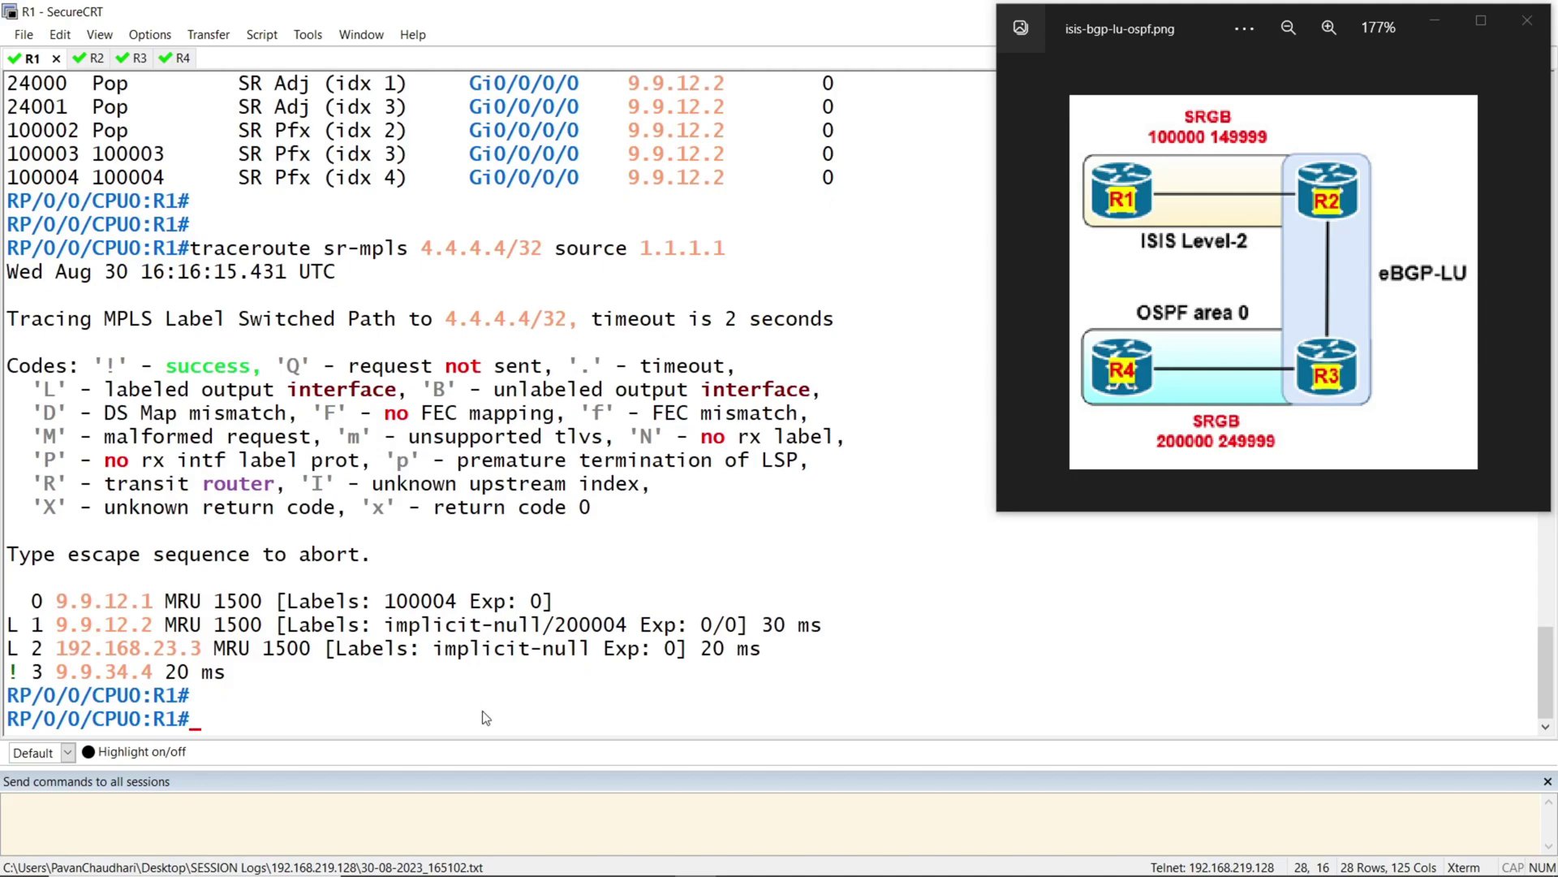
# - Run 'traceroute sr-mpls 3.3.3.3/32 source 1.1.1.1', confirming label 100003 then implicit-null hops
pyautogui.write('traceroute s')
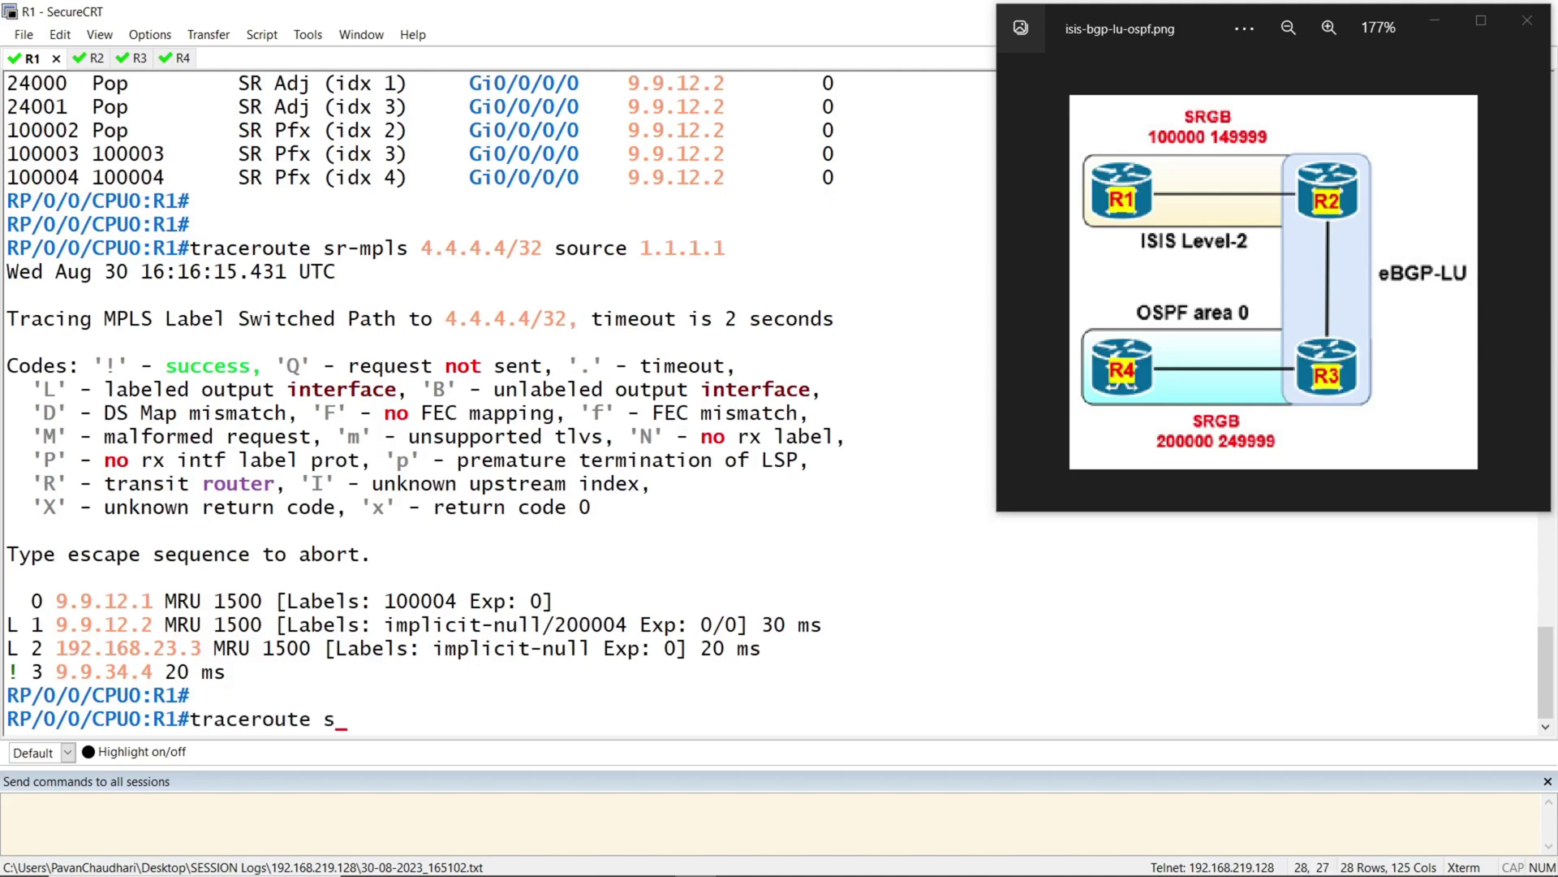
pyautogui.write('r-mpls 3.3.3.3/32 source 1.1.1.1')
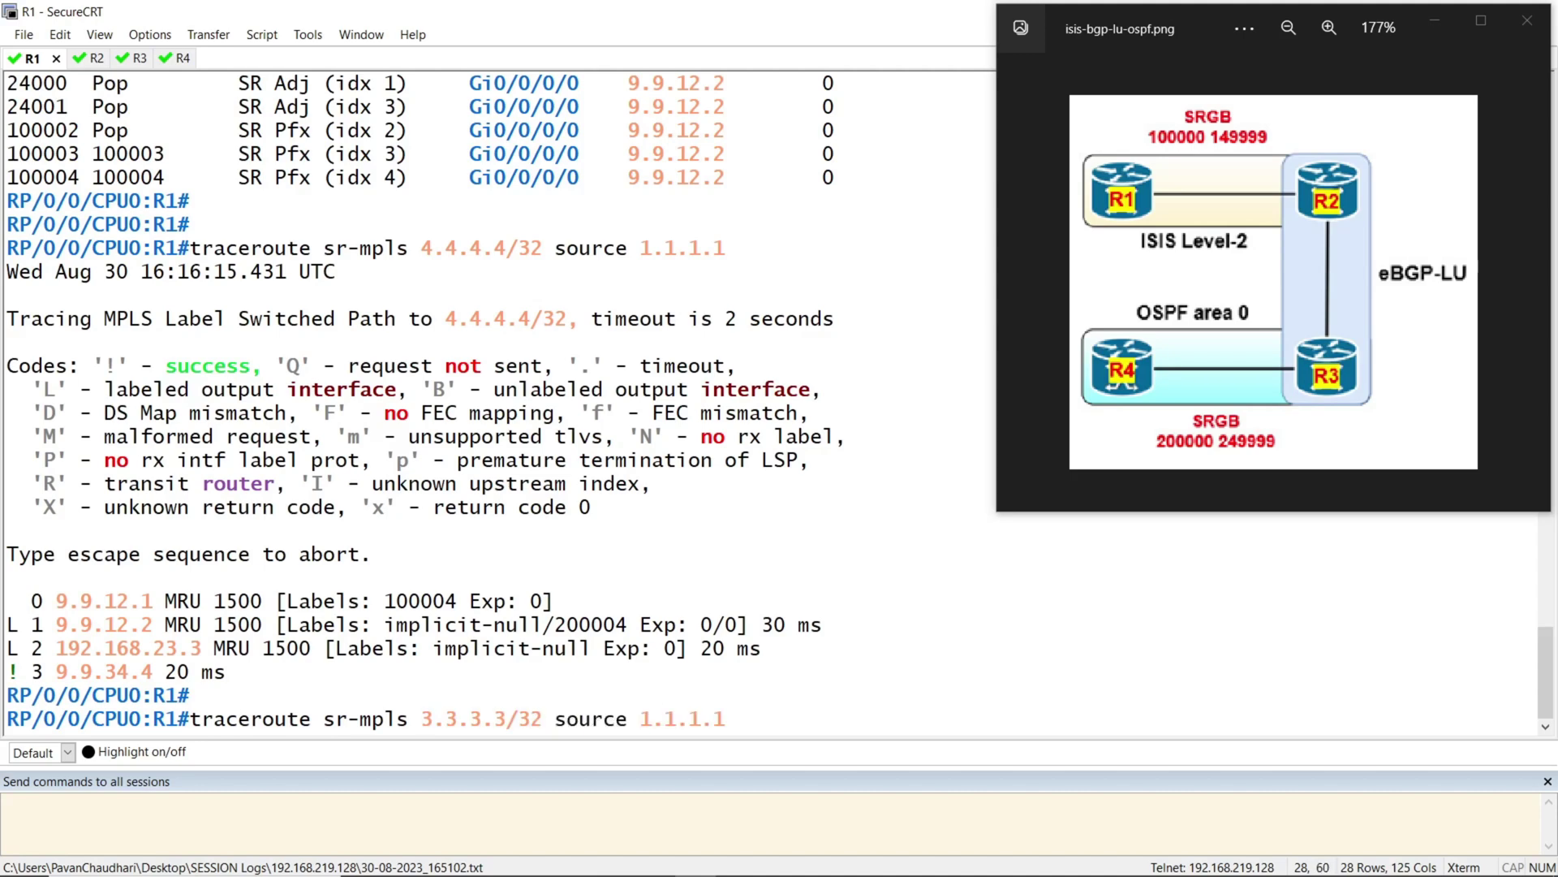
pyautogui.press('Return')
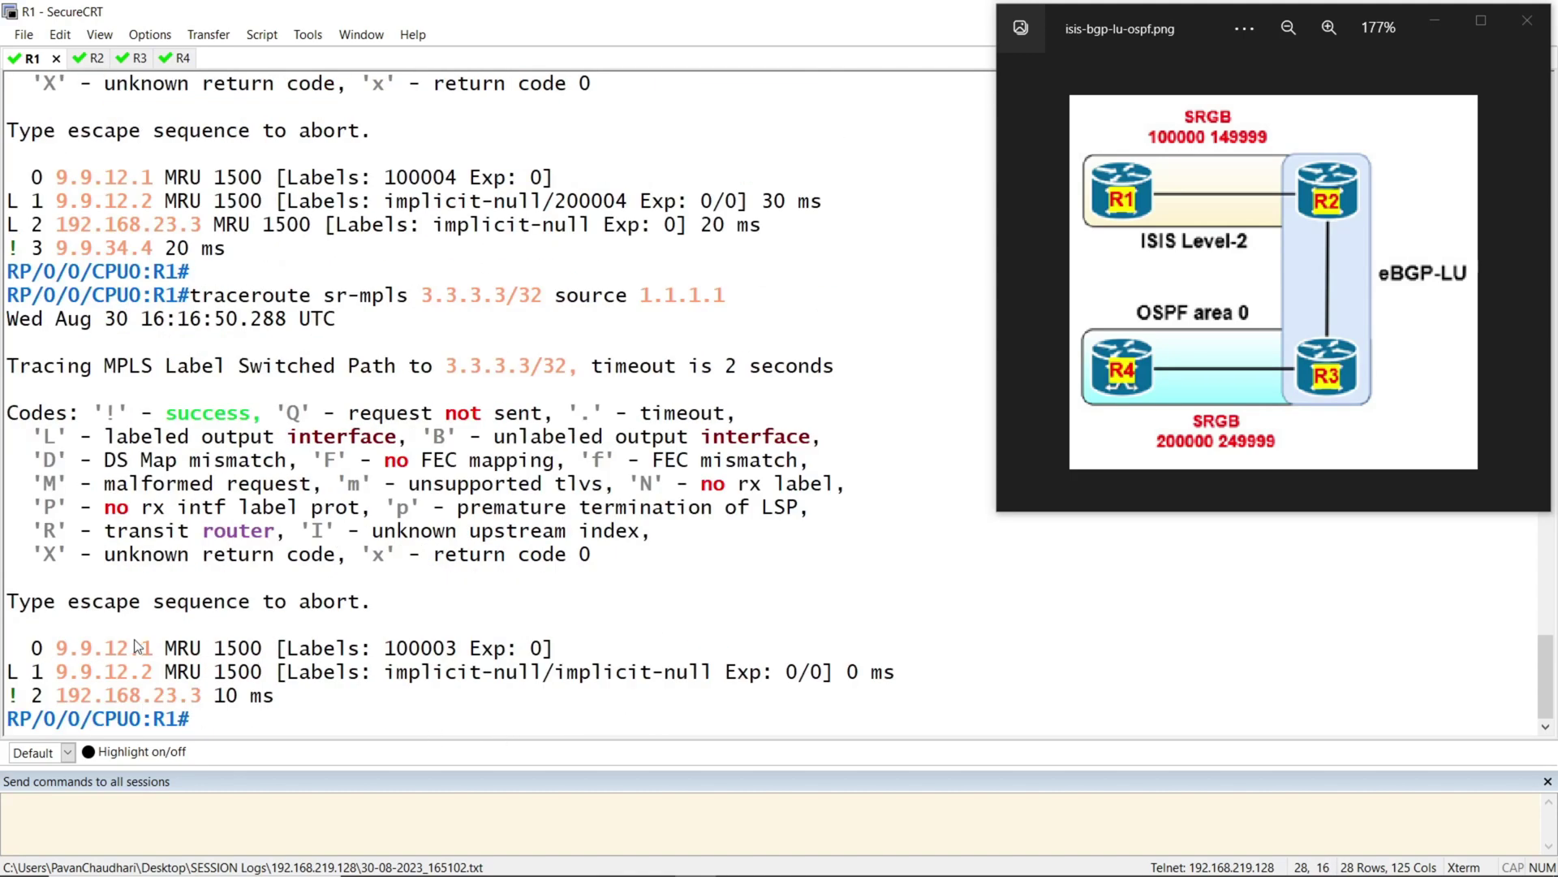
pyautogui.moveTo(122, 647); pyautogui.dragTo(554, 648)
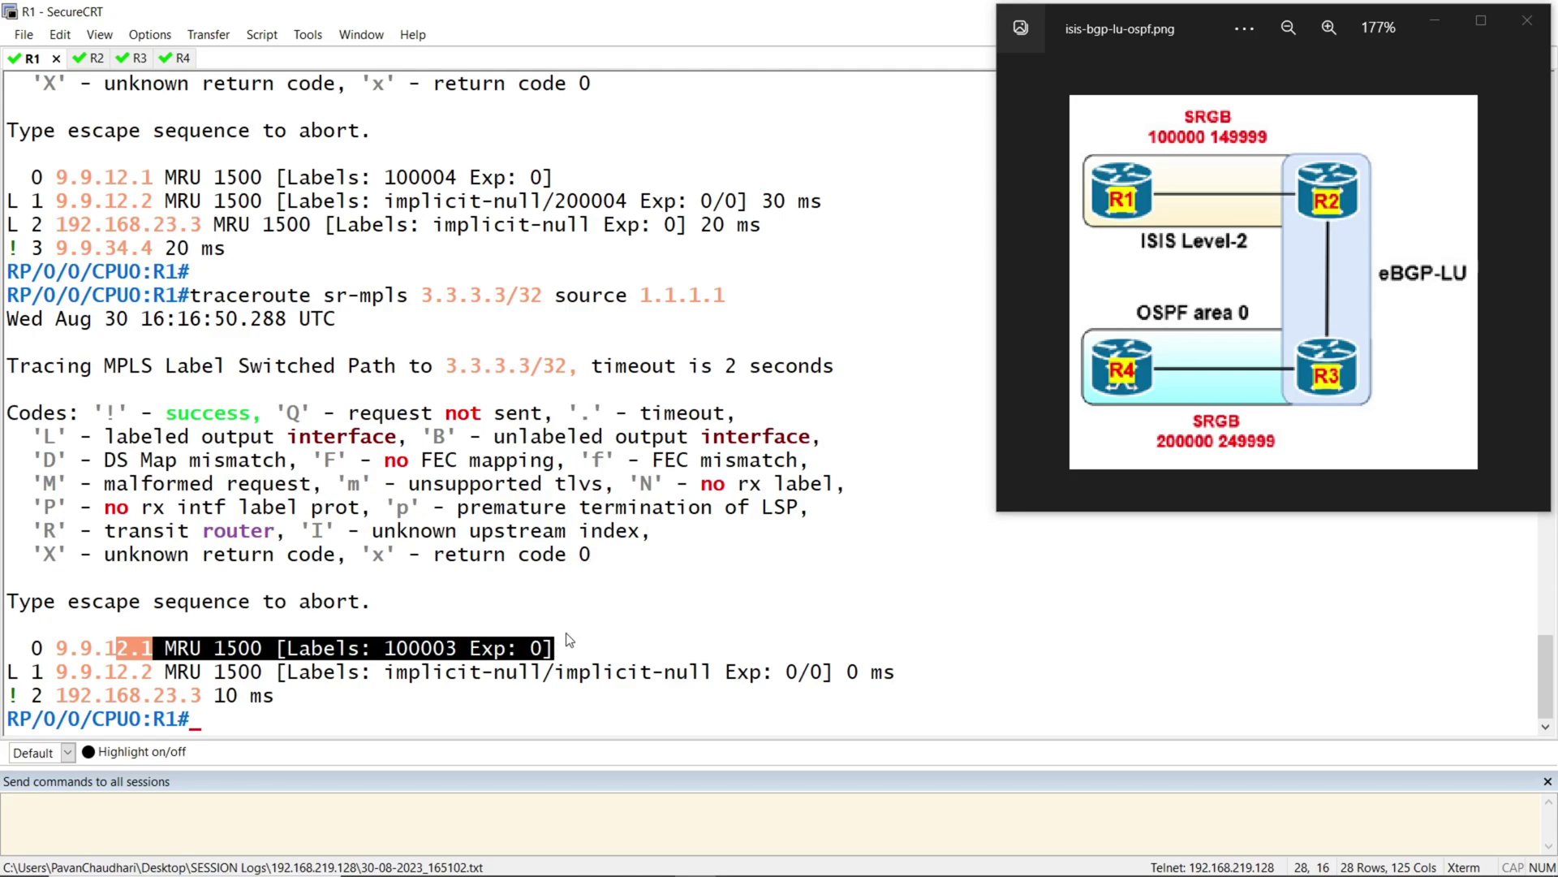
pyautogui.moveTo(386, 673); pyautogui.dragTo(712, 682)
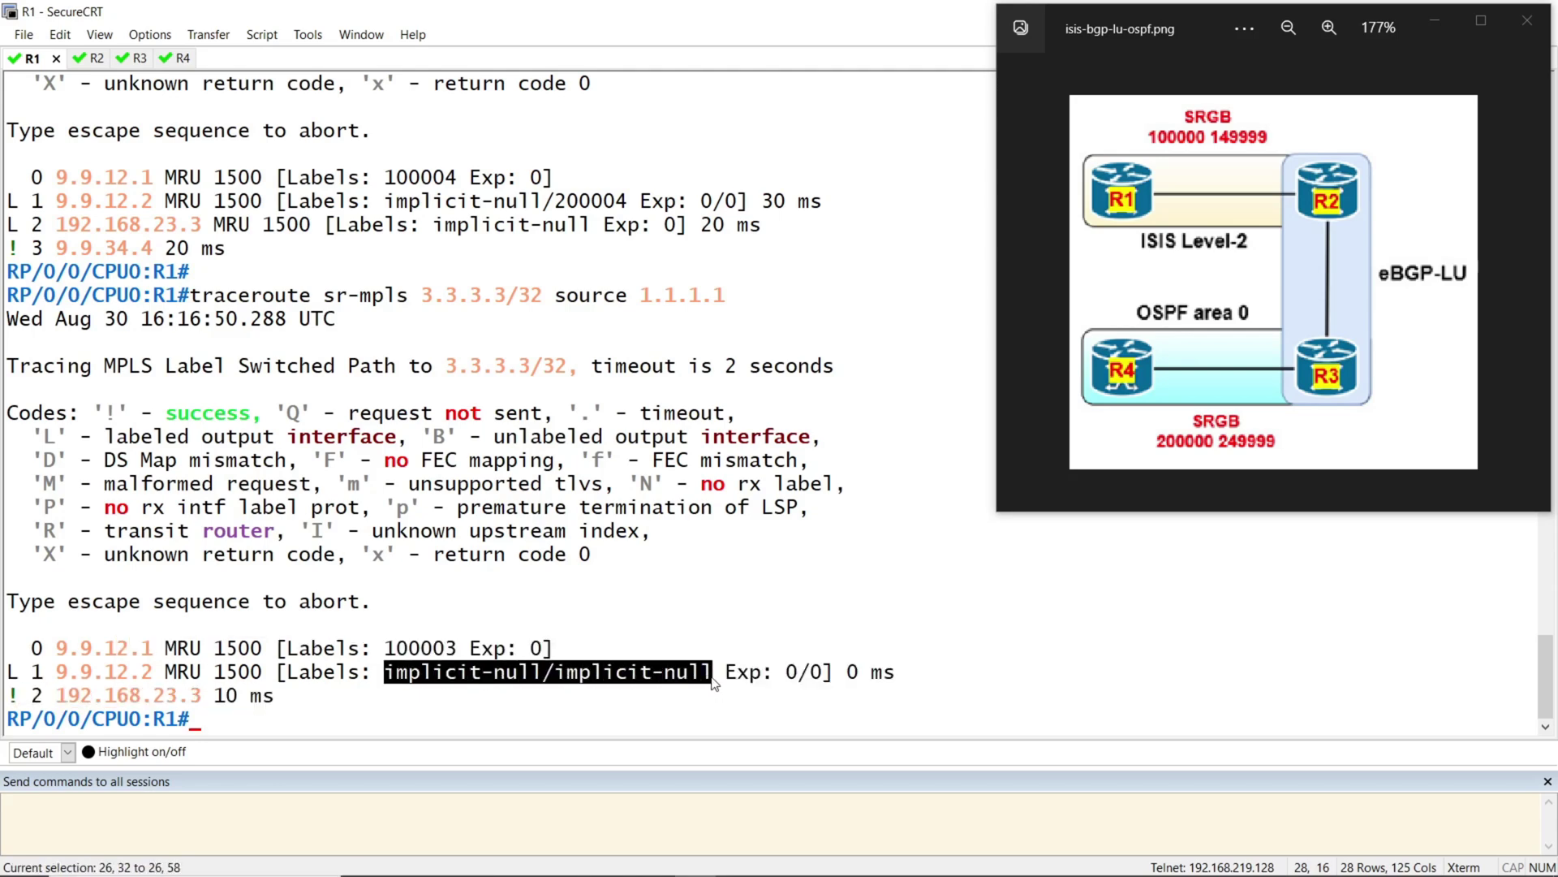
pyautogui.moveTo(551, 673); pyautogui.dragTo(388, 674)
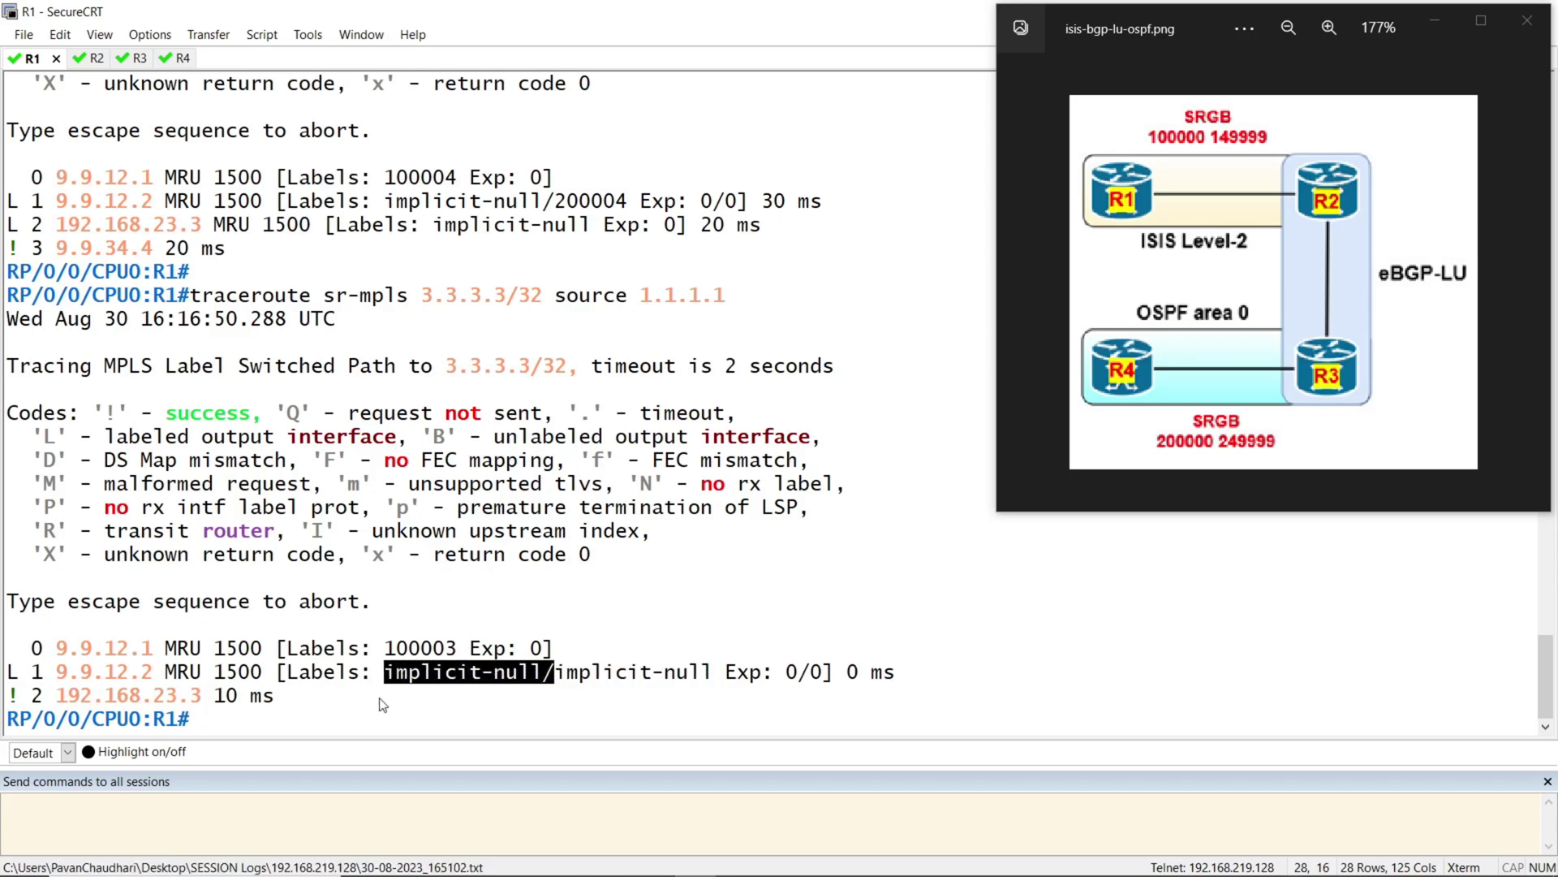
pyautogui.click(380, 702)
# - On R2, display the static route configuration with prefix 192.168.23.3/32
pyautogui.click(99, 63)
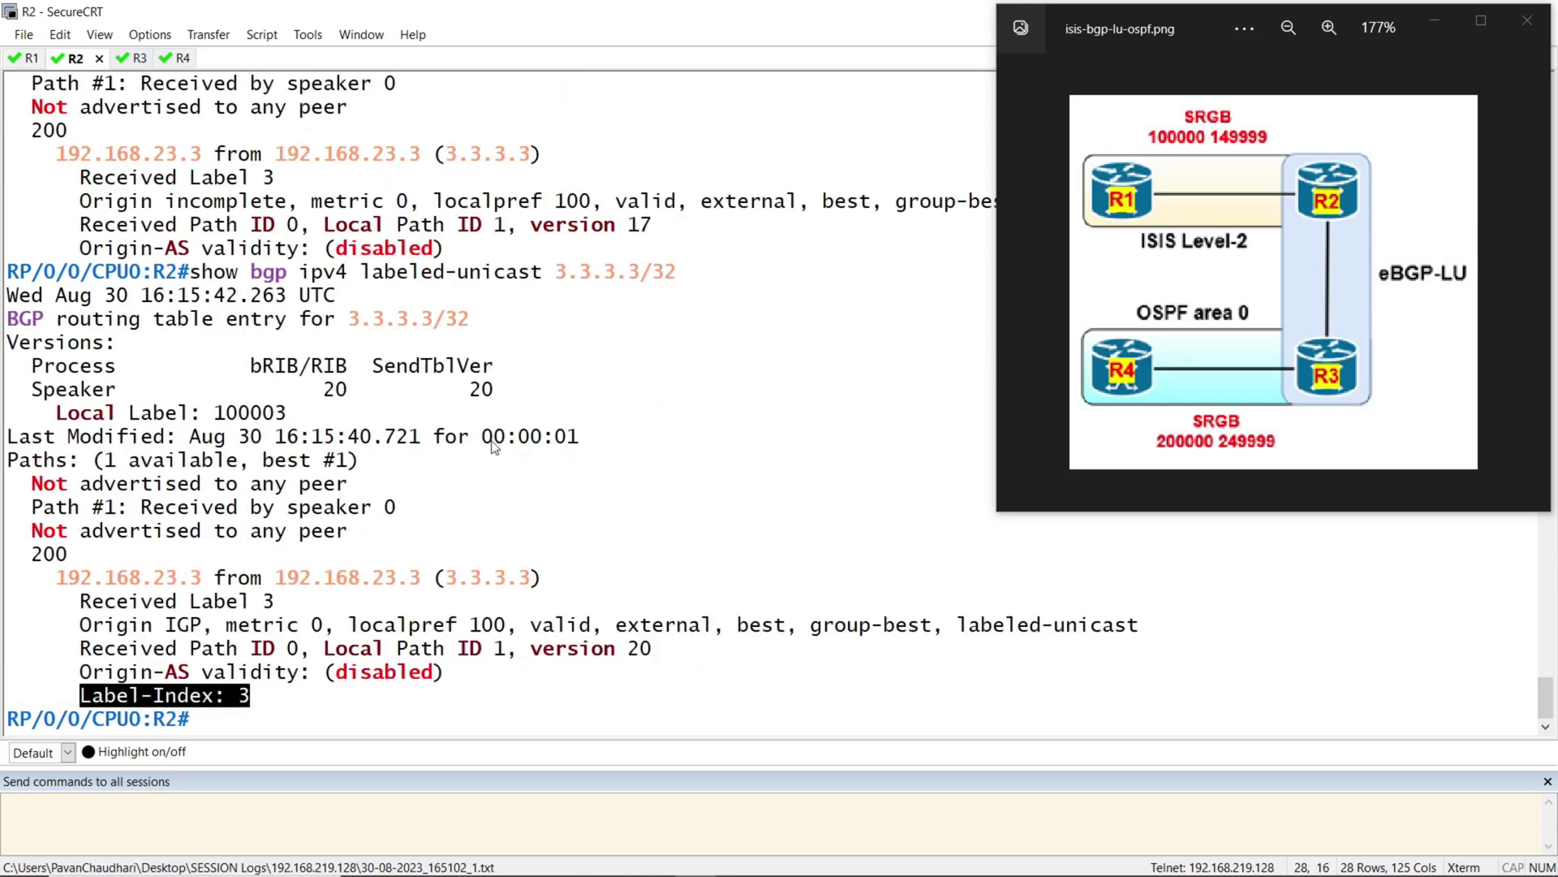
pyautogui.press('Return')
pyautogui.write('show')
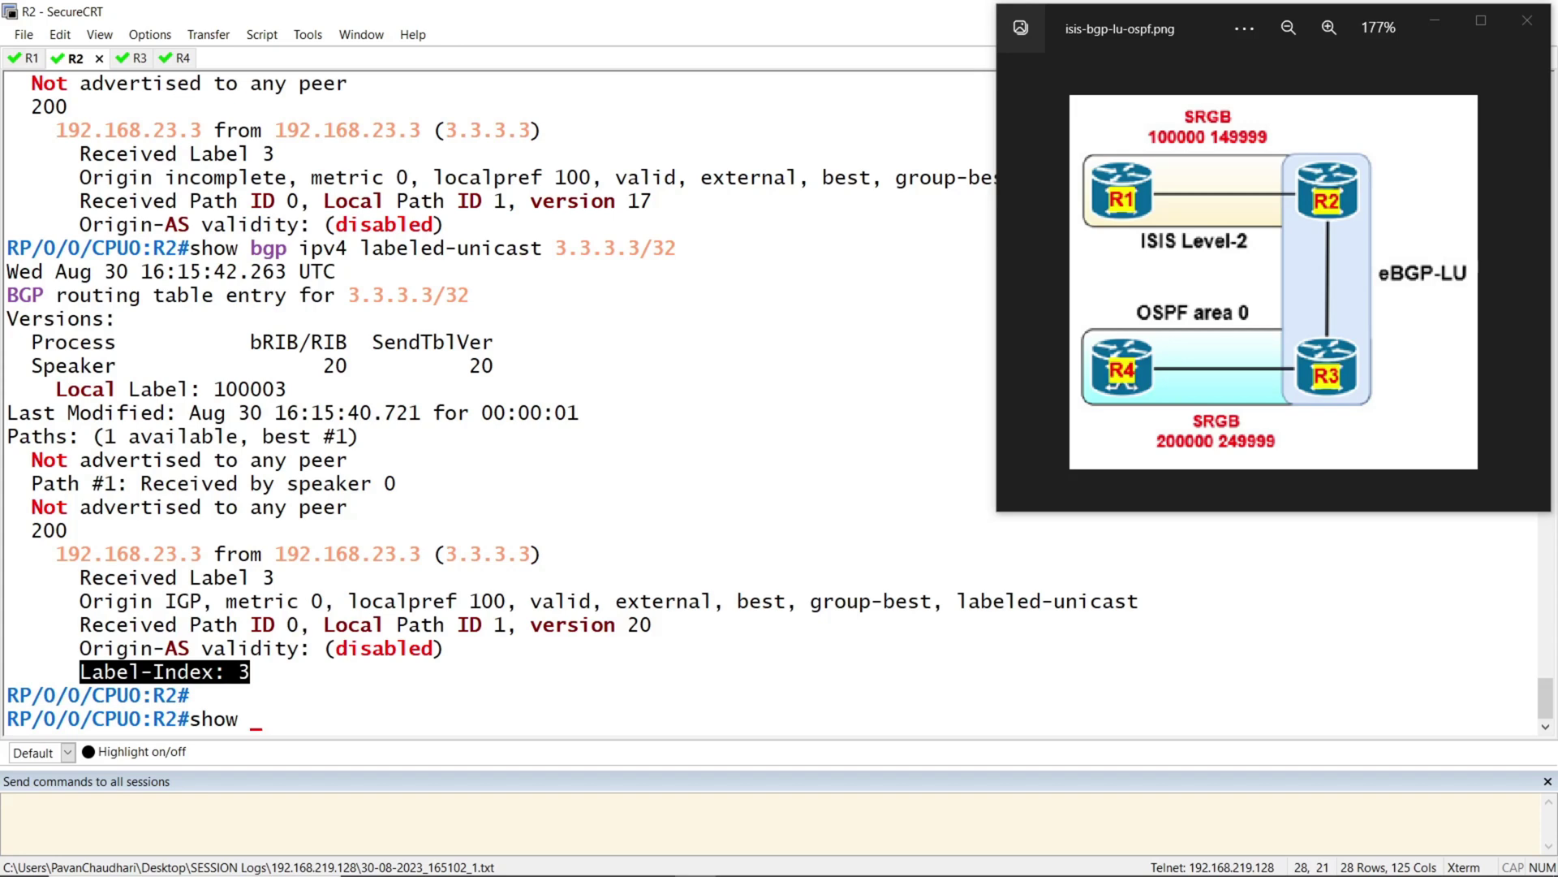
pyautogui.write('run route')
pyautogui.press('?')
pyautogui.write('r static')
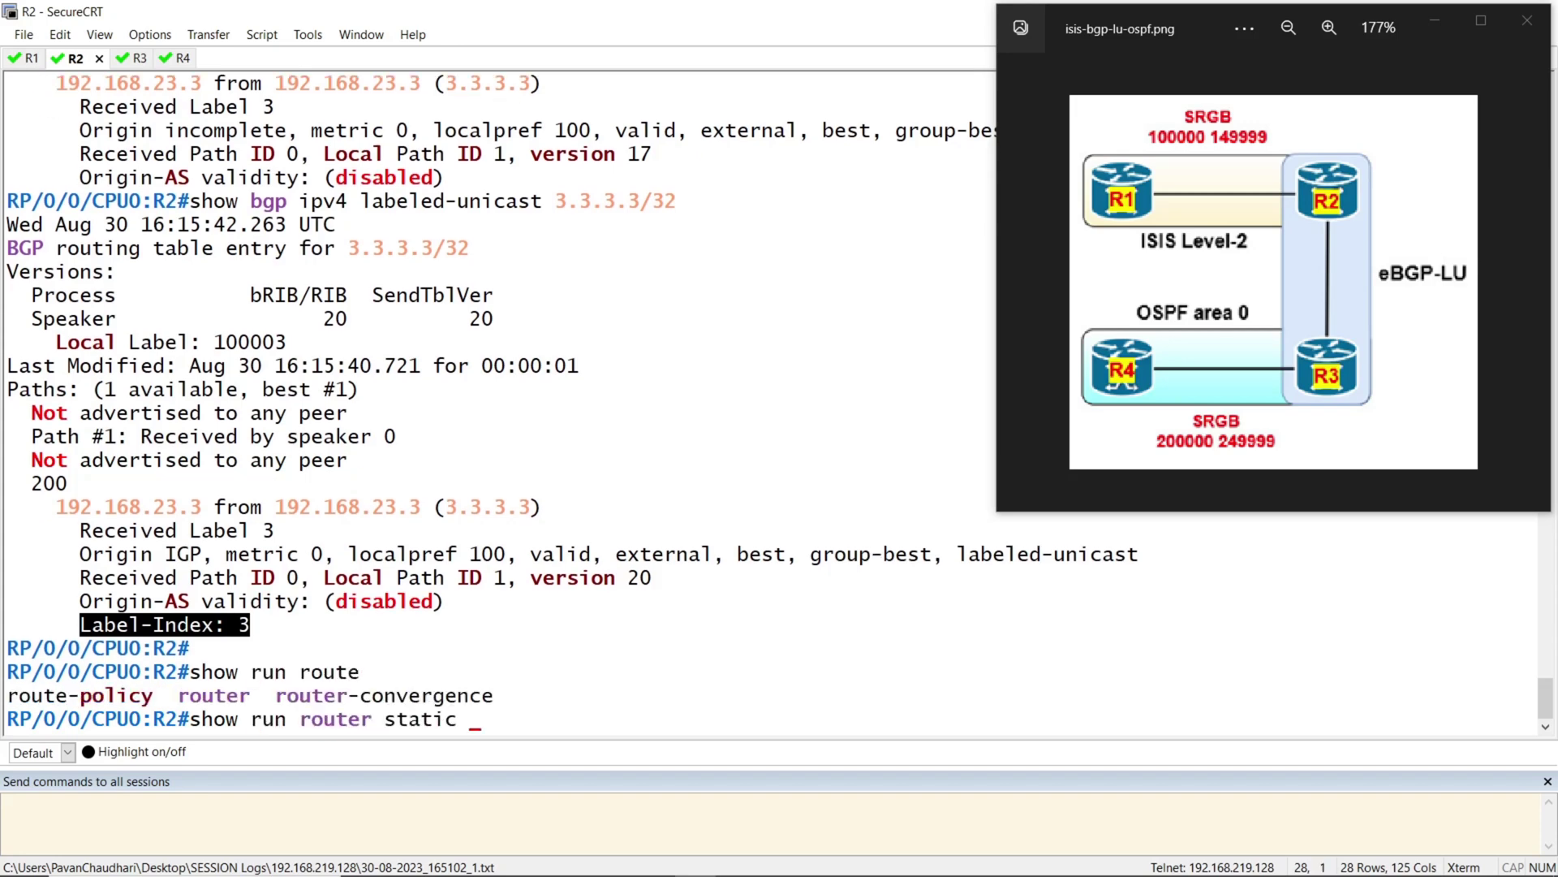
pyautogui.press('Return')
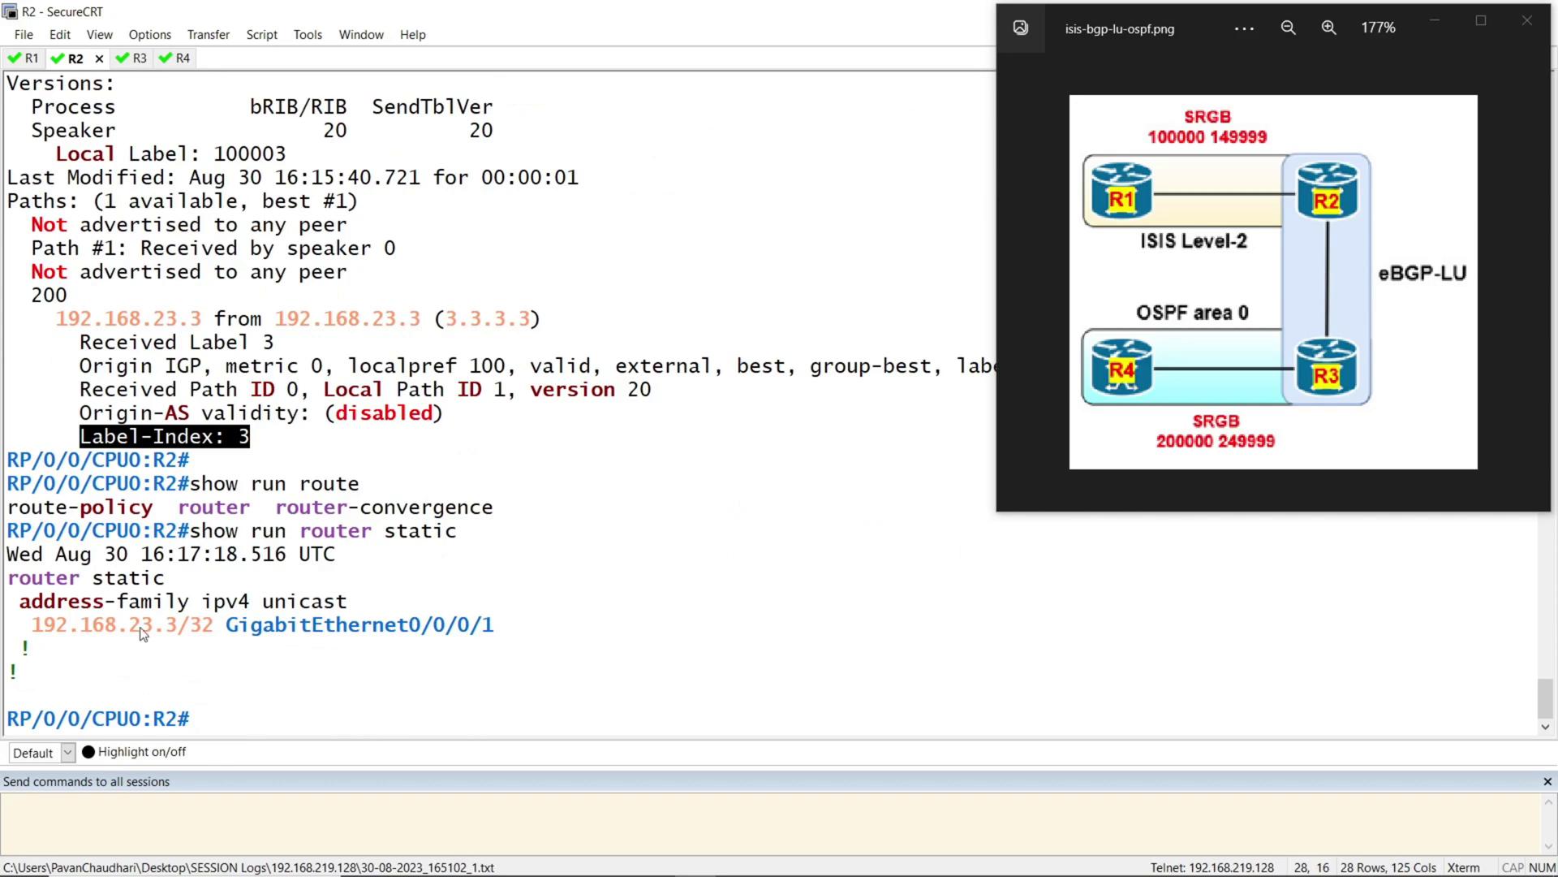
pyautogui.moveTo(212, 625); pyautogui.dragTo(32, 625)
pyautogui.click(274, 658)
# - Show R2's CEF entry for 3.3.3.3/32, with next hop 192.168.23.3/32 and imposed {ImplNull ImplNull} labels
pyautogui.write('show ')
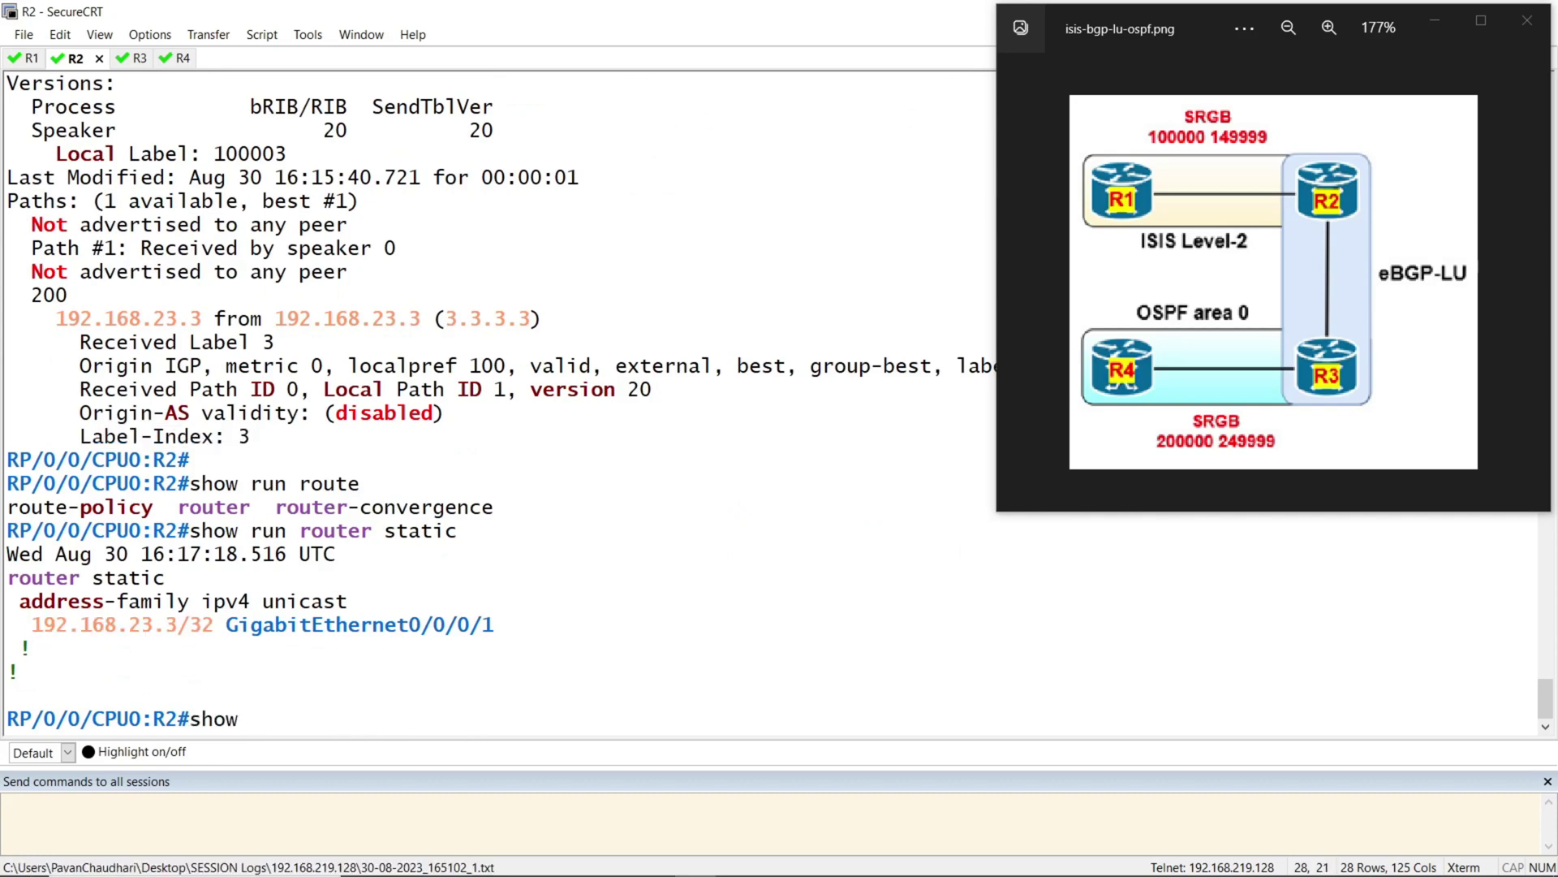
pyautogui.write('cef 3.3.3.3/32')
pyautogui.press('Return')
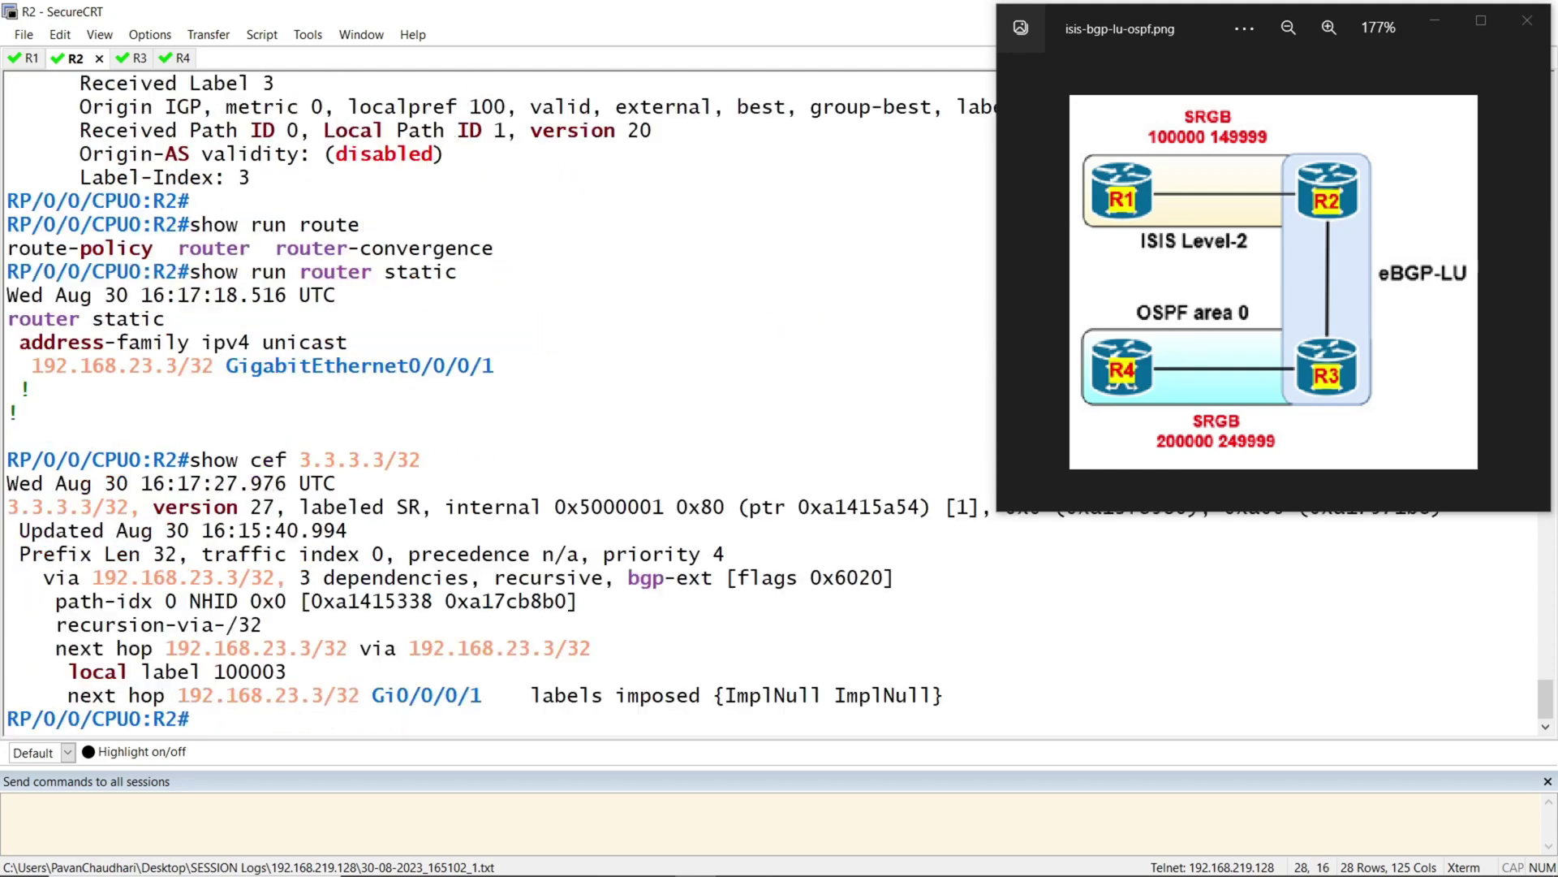
pyautogui.moveTo(944, 696); pyautogui.dragTo(537, 699)
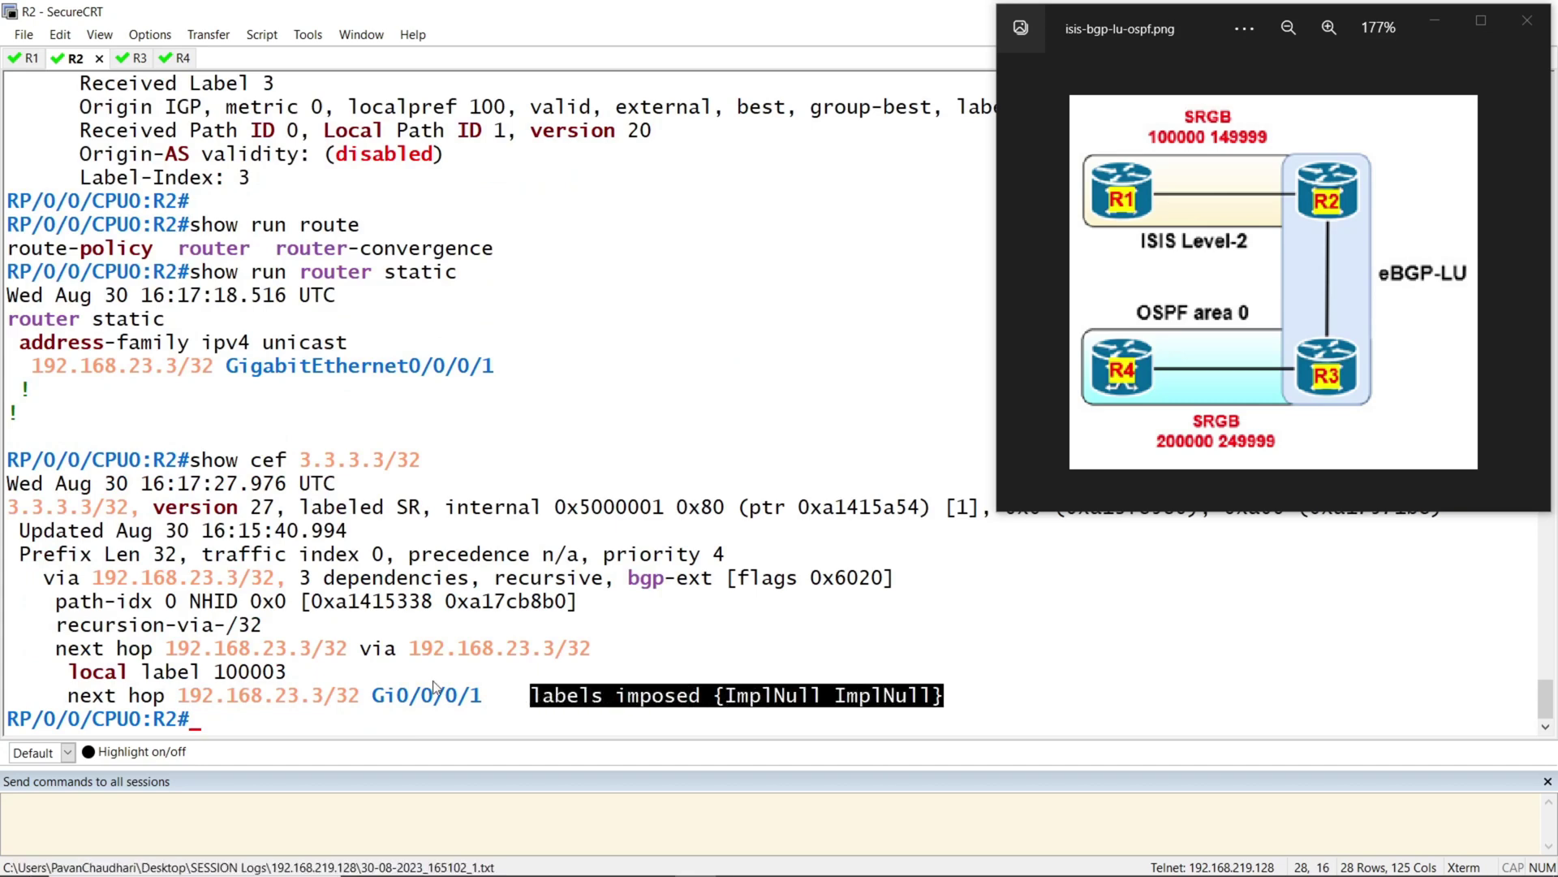
pyautogui.moveTo(347, 649); pyautogui.dragTo(171, 652)
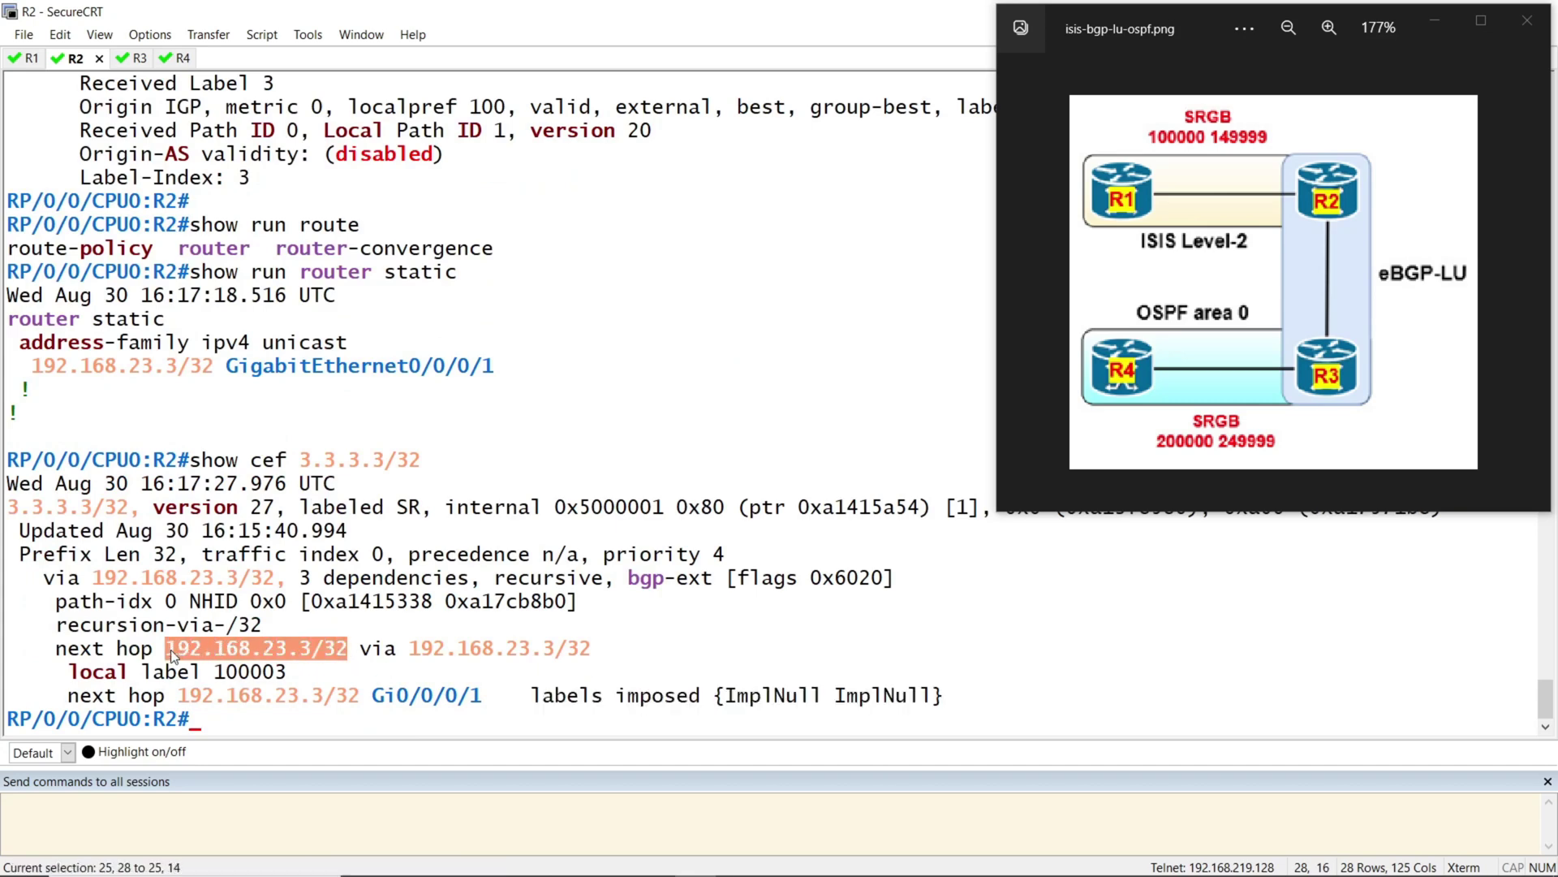
pyautogui.moveTo(591, 649); pyautogui.dragTo(410, 651)
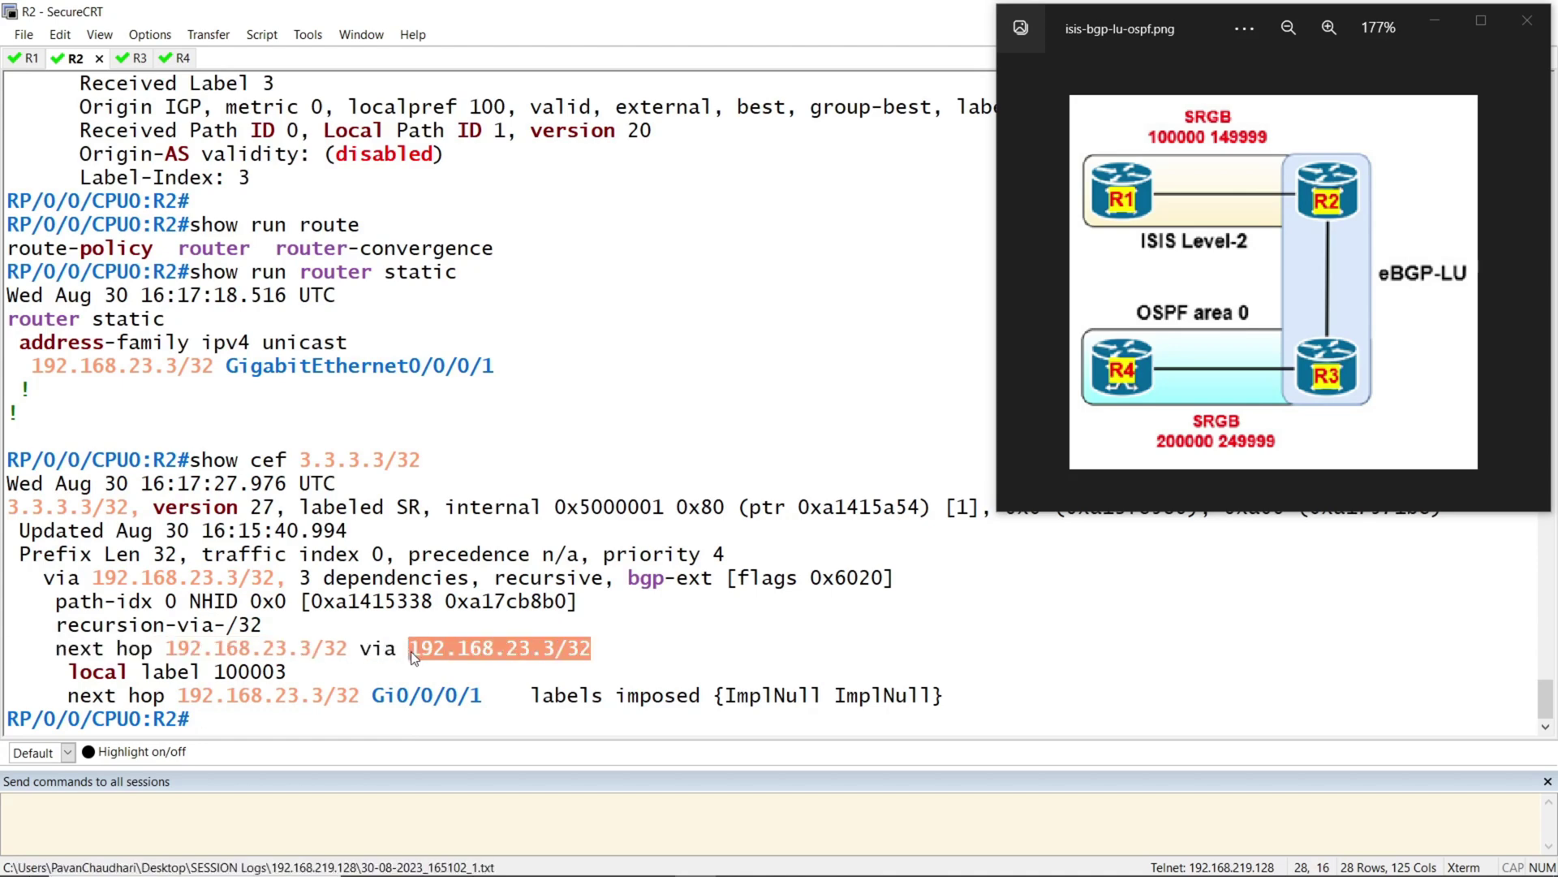
pyautogui.moveTo(944, 696); pyautogui.dragTo(529, 696)
pyautogui.click(507, 692)
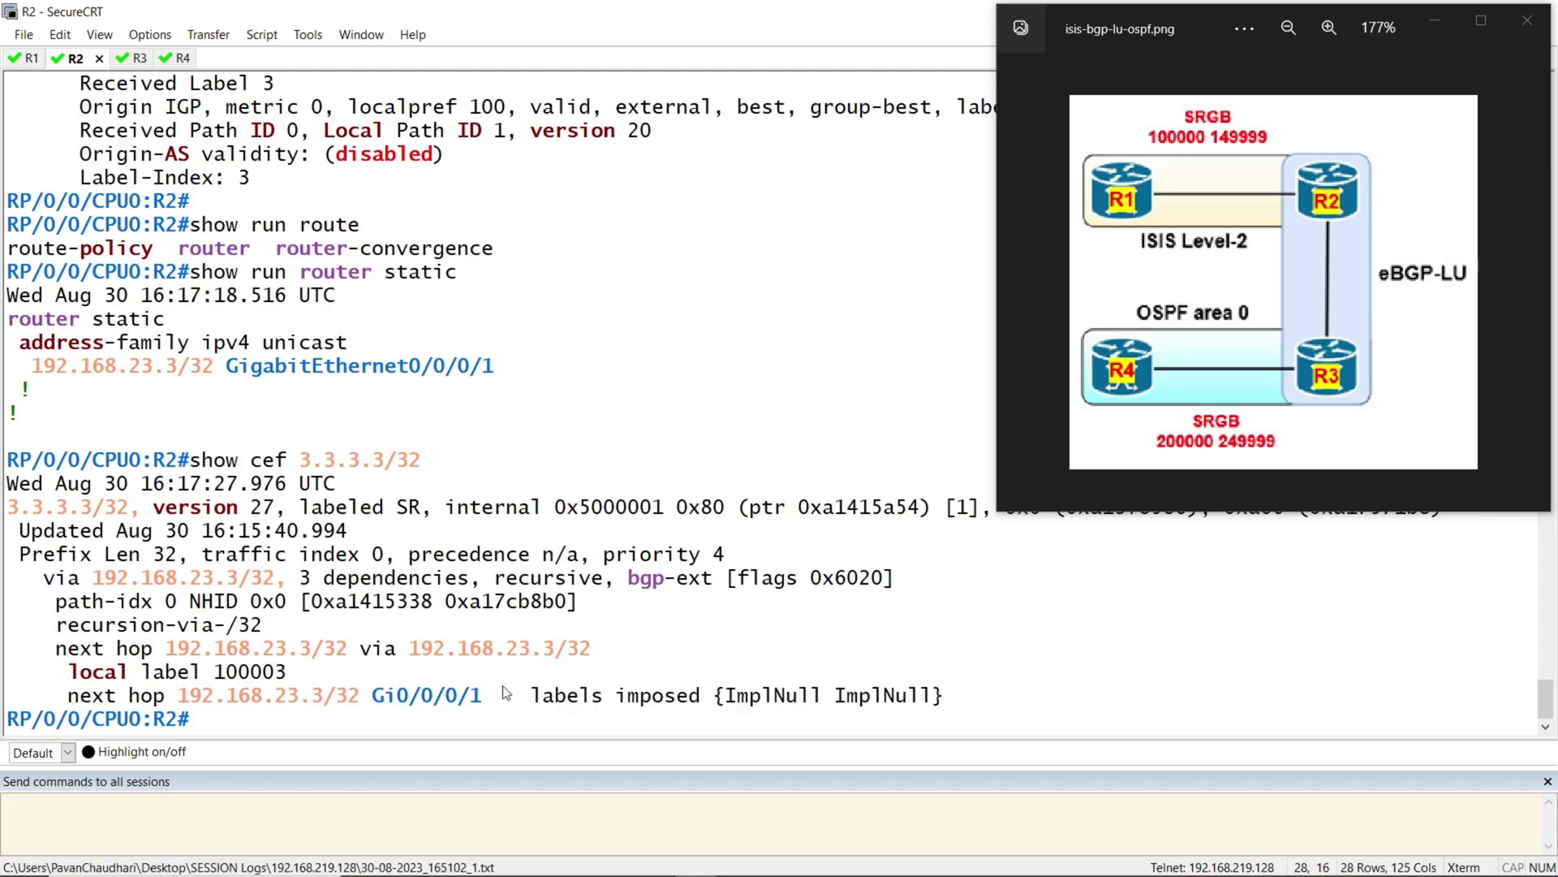
# - On R4, run 'show route' and 'show mpls forwarding', showing 80 bytes switched on label 200001
pyautogui.click(31, 60)
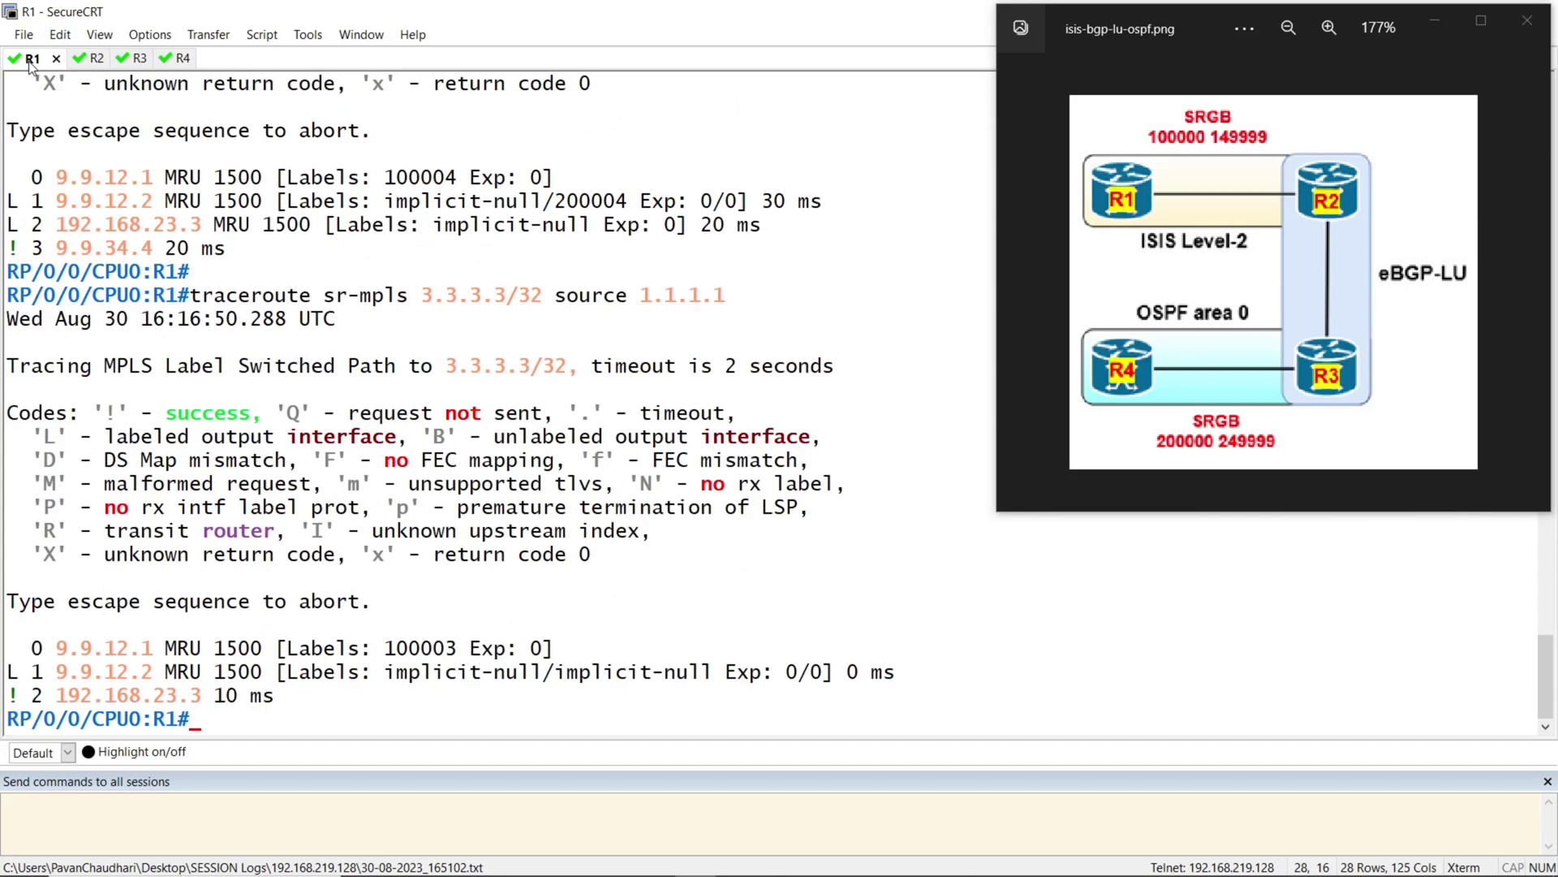
pyautogui.click(176, 59)
pyautogui.press('Return')
pyautogui.write('show route')
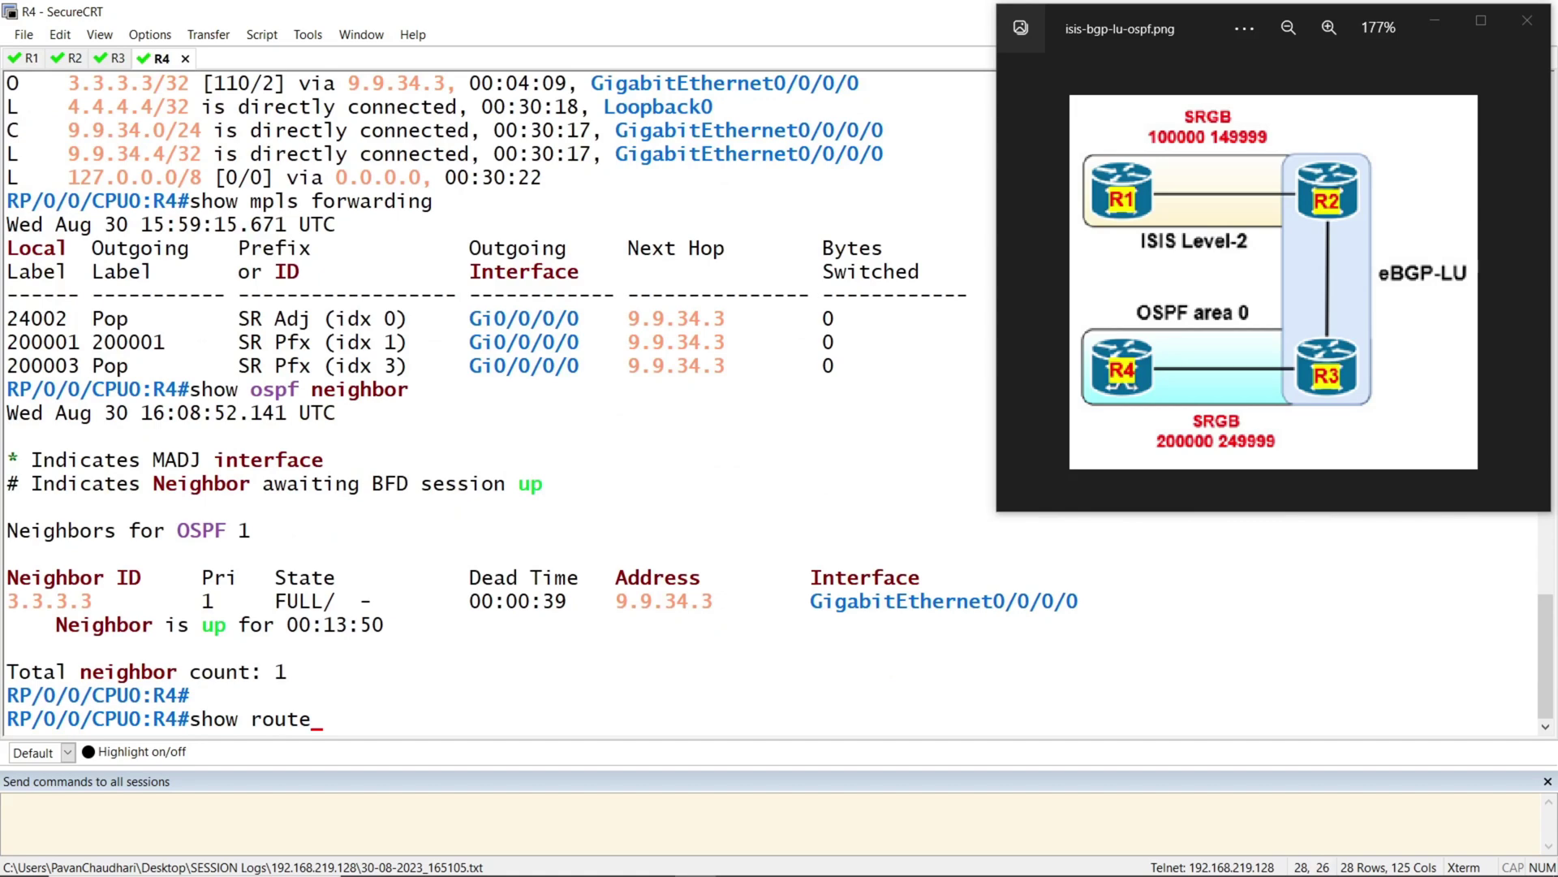
pyautogui.press('Return')
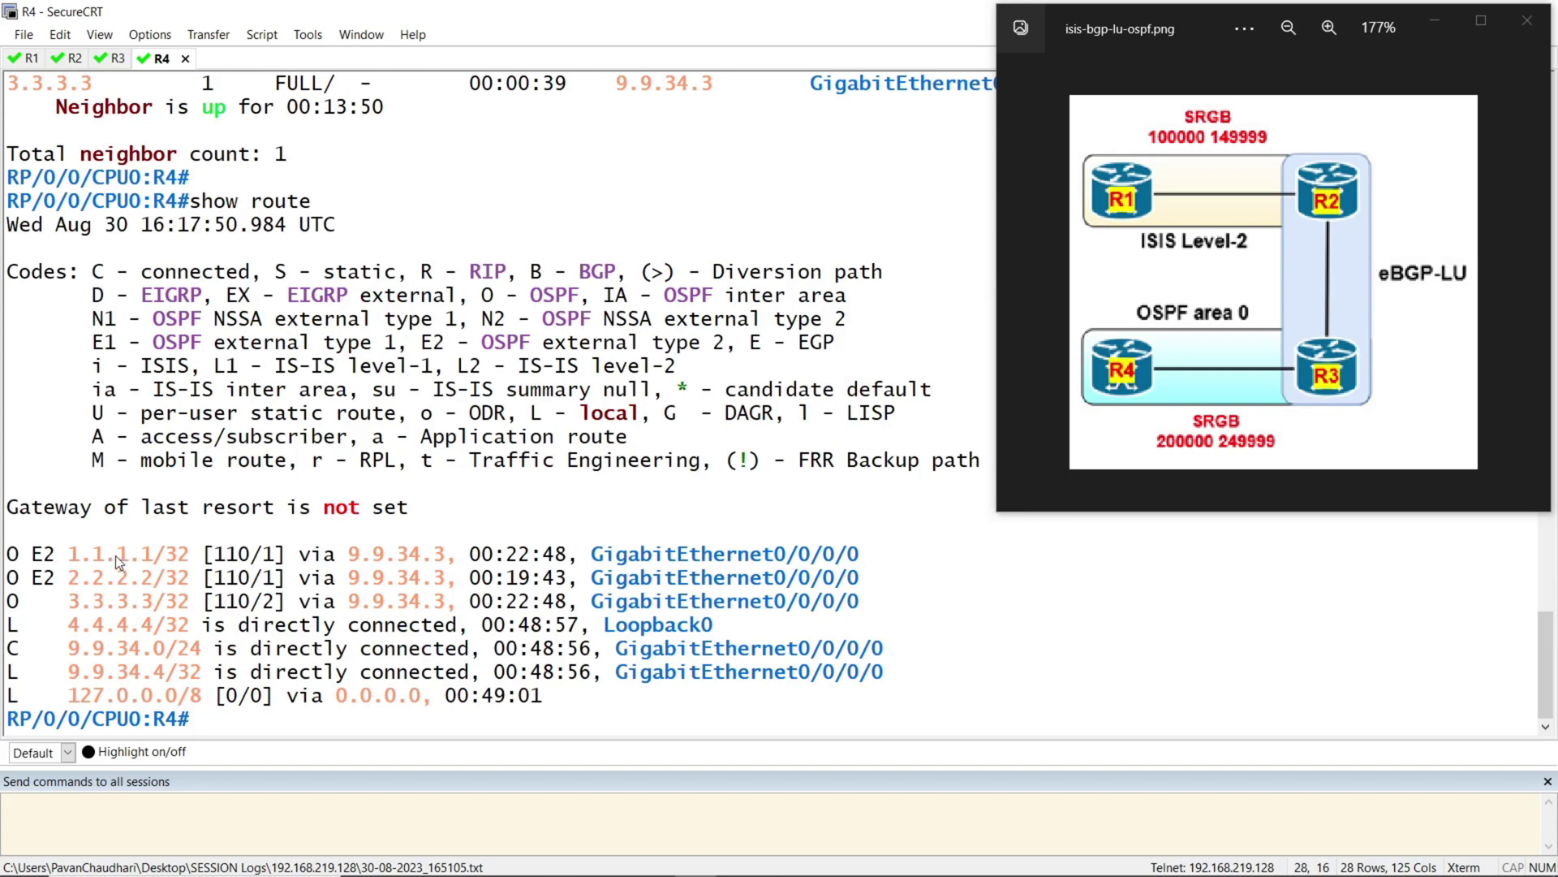
pyautogui.write('show mpls forwarding')
pyautogui.press('Return')
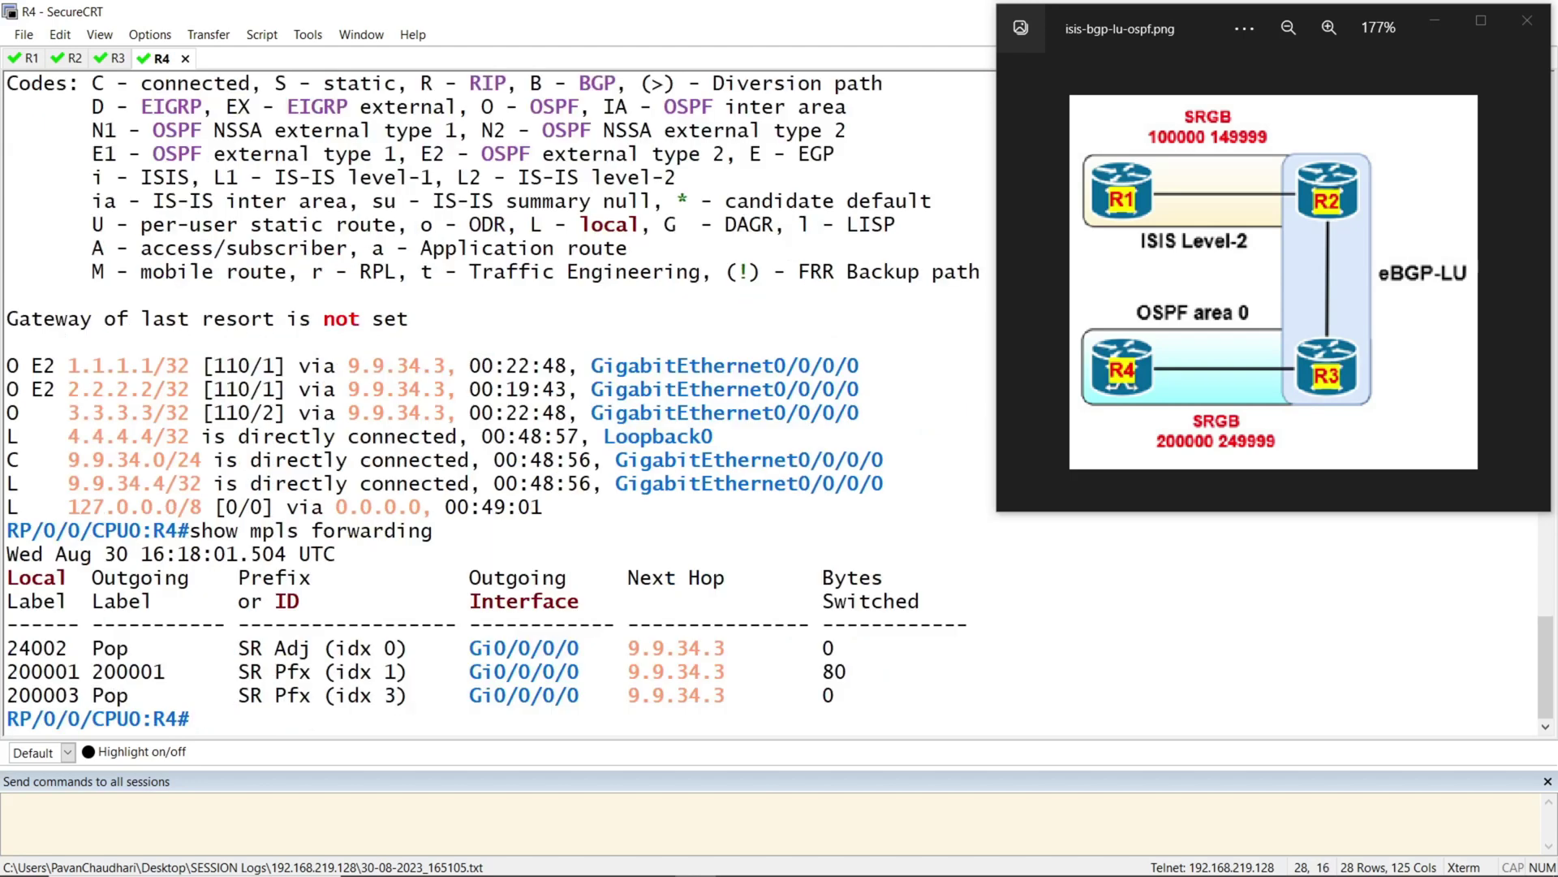